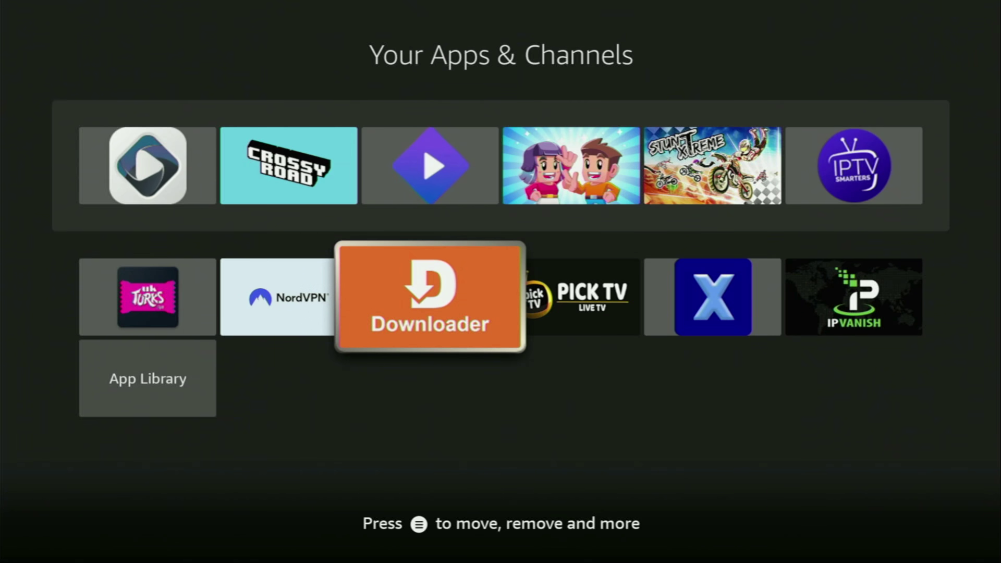
Step: Leave the Your Apps & Channels grid, past the PICK TV tile, for the Fire TV Home screen
{"action": "key", "text": "Right"}
{"action": "key", "text": "Right"}
{"action": "key", "text": "Up"}
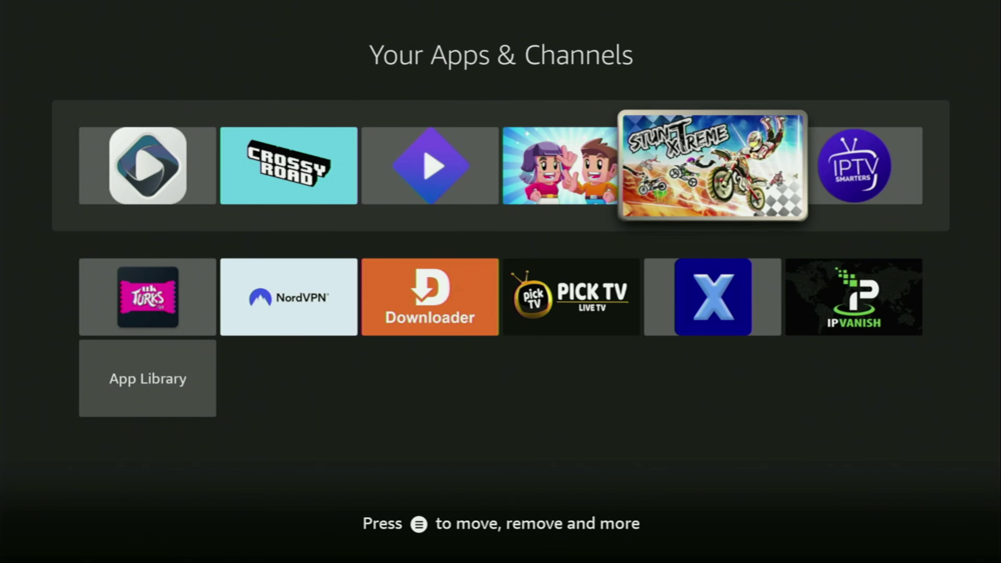
{"action": "key", "text": "Escape"}
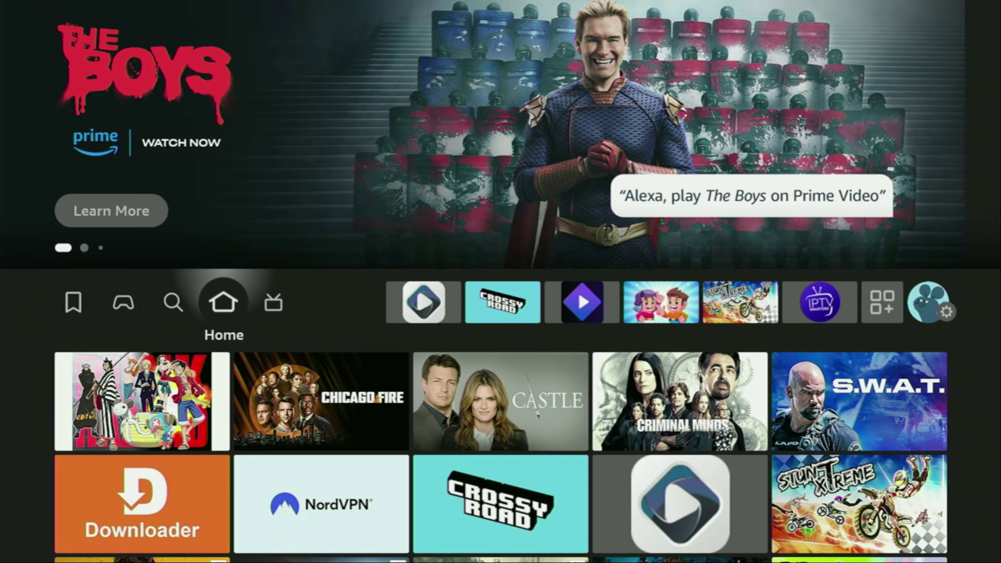
{"action": "key", "text": "Left"}
{"action": "key", "text": "Down"}
{"action": "key", "text": "Return"}
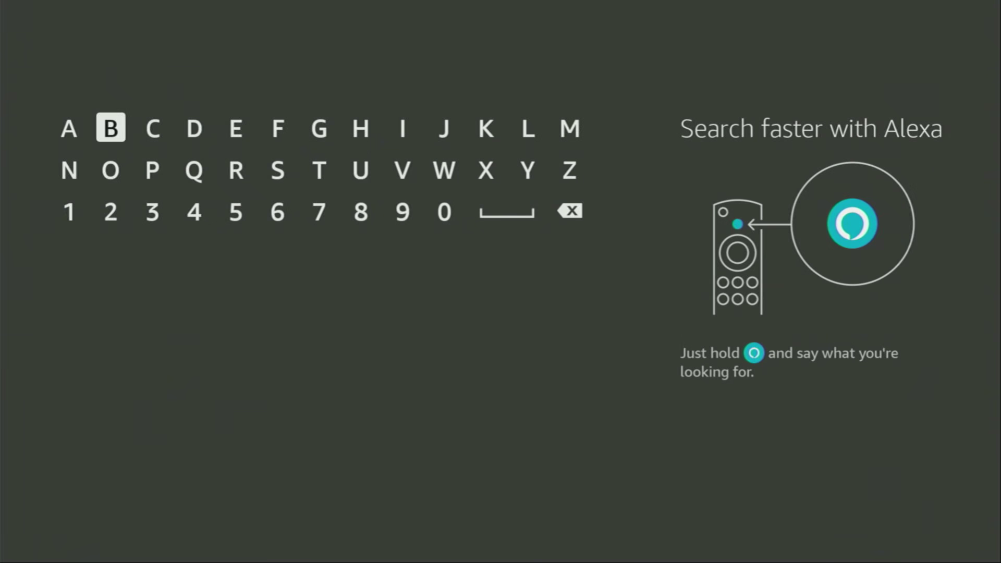
{"action": "key", "text": "Right"}
{"action": "key", "text": "Right"}
{"action": "key", "text": "Return"}
{"action": "key", "text": "Down"}
{"action": "key", "text": "Left"}
{"action": "key", "text": "Left"}
{"action": "key", "text": "Return"}
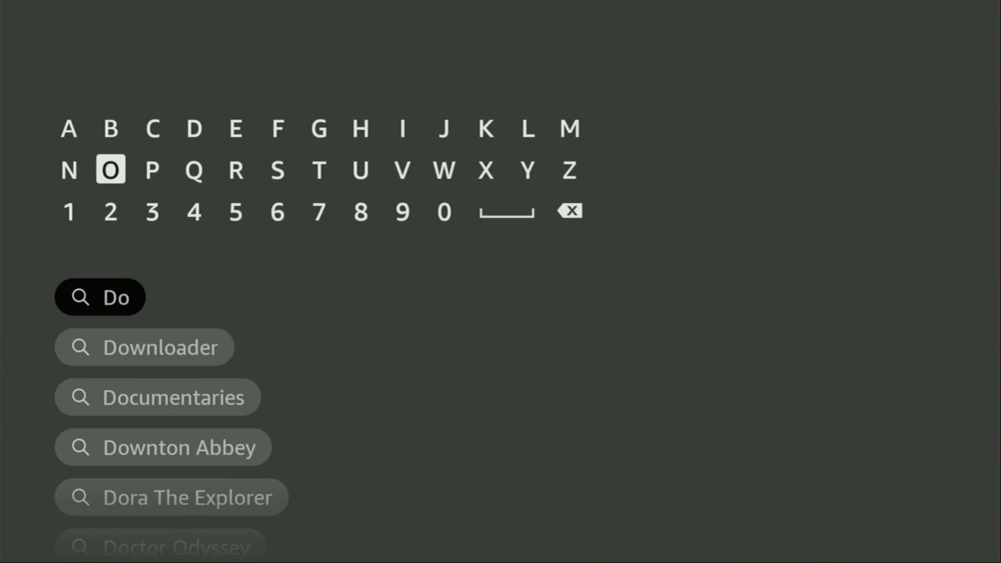
{"action": "key", "text": "Down"}
{"action": "key", "text": "Down"}
{"action": "key", "text": "Down"}
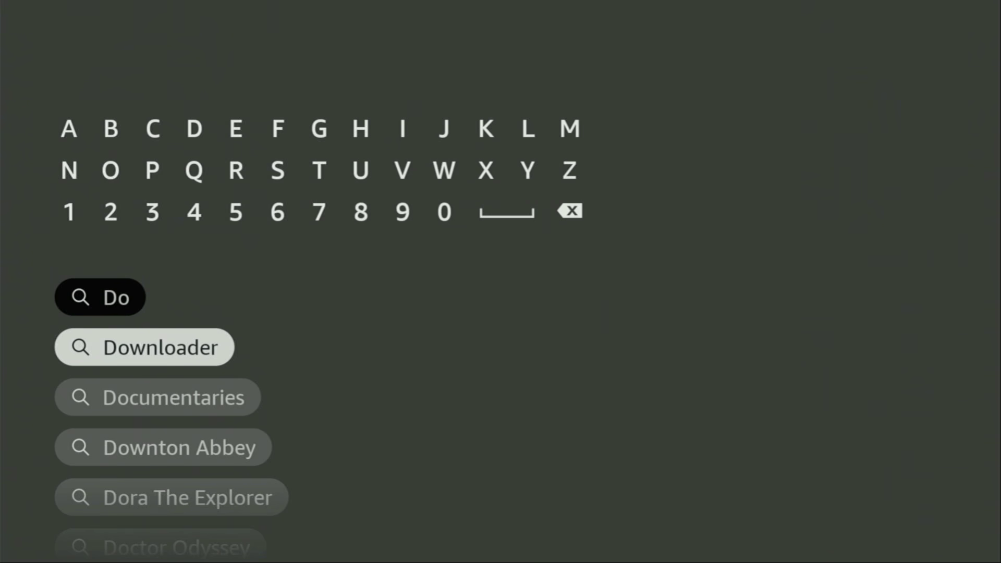
{"action": "key", "text": "Return"}
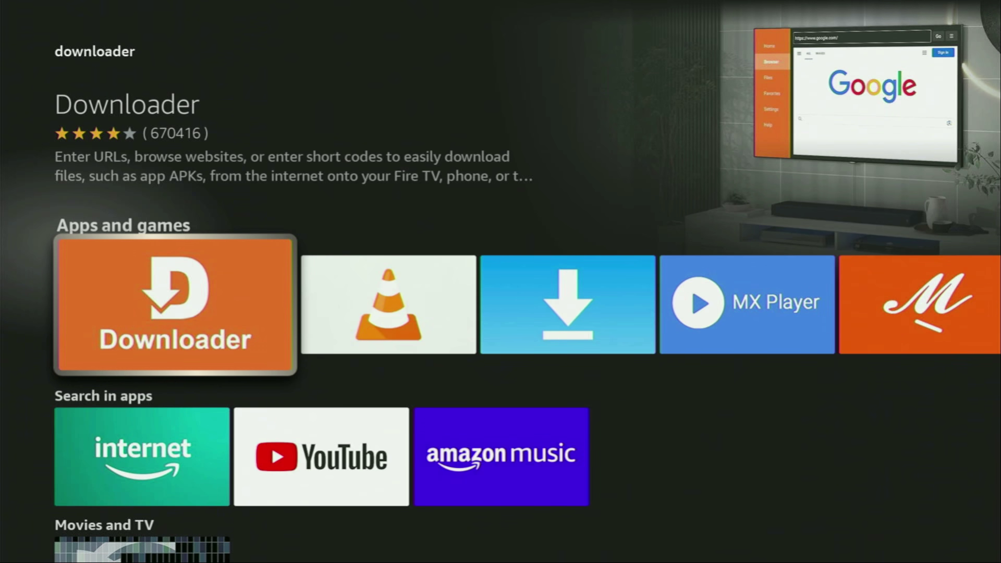
{"action": "key", "text": "Right"}
{"action": "key", "text": "Right"}
{"action": "key", "text": "Right"}
{"action": "key", "text": "Right"}
{"action": "key", "text": "Right"}
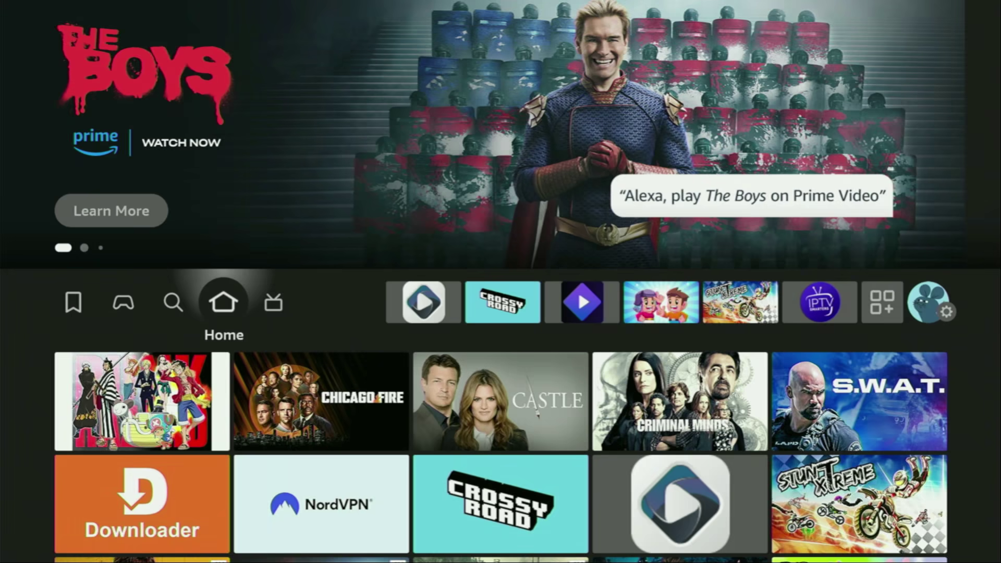
Step: Open the My Fire TV tile from the Settings area of the top bar
{"action": "key", "text": "Right"}
{"action": "key", "text": "Right"}
{"action": "key", "text": "Right"}
{"action": "key", "text": "Right"}
{"action": "key", "text": "Right"}
{"action": "key", "text": "Right"}
{"action": "key", "text": "Right"}
{"action": "key", "text": "Right"}
{"action": "key", "text": "Right"}
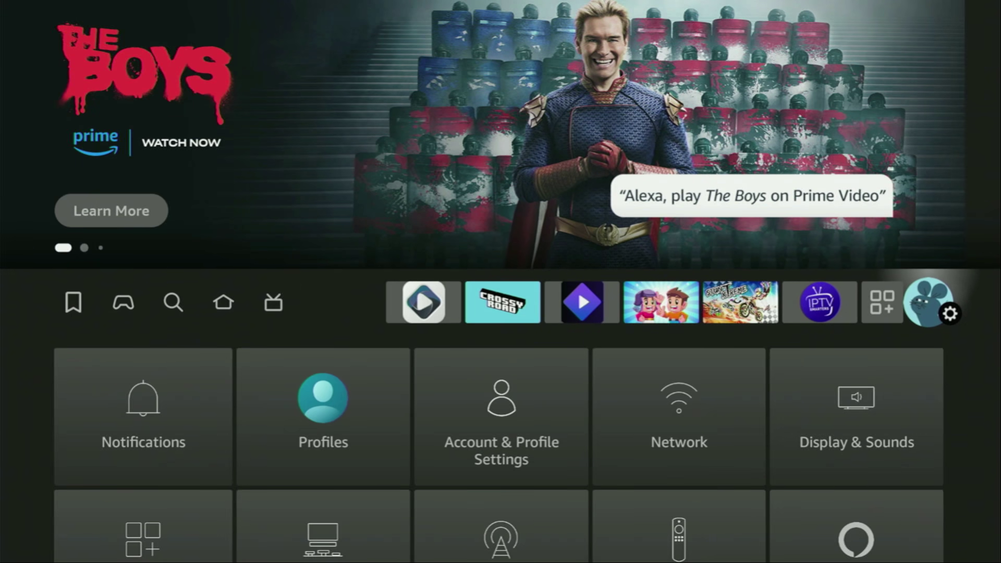
{"action": "key", "text": "Down"}
{"action": "key", "text": "Down"}
{"action": "key", "text": "Down"}
{"action": "key", "text": "Right"}
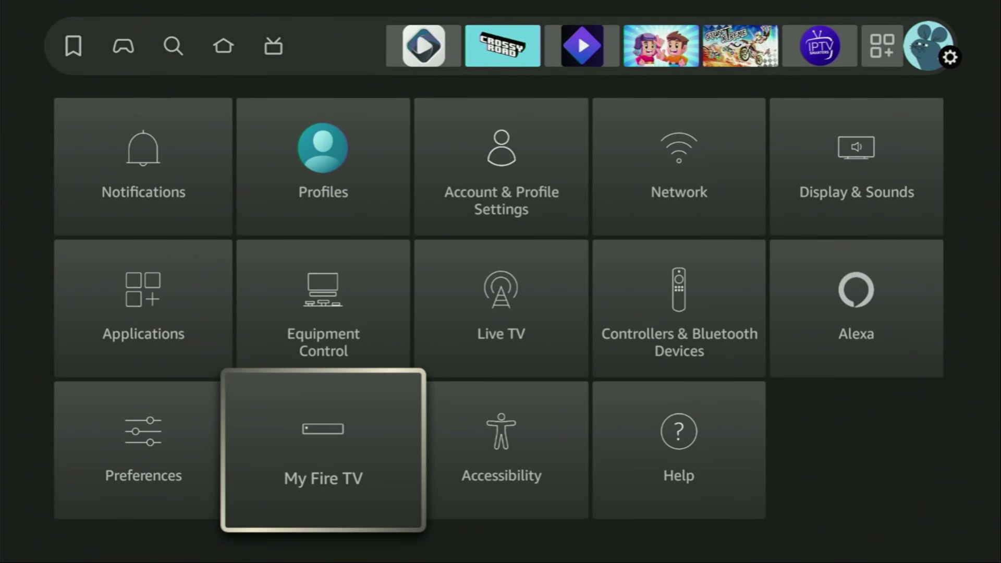
{"action": "key", "text": "Return"}
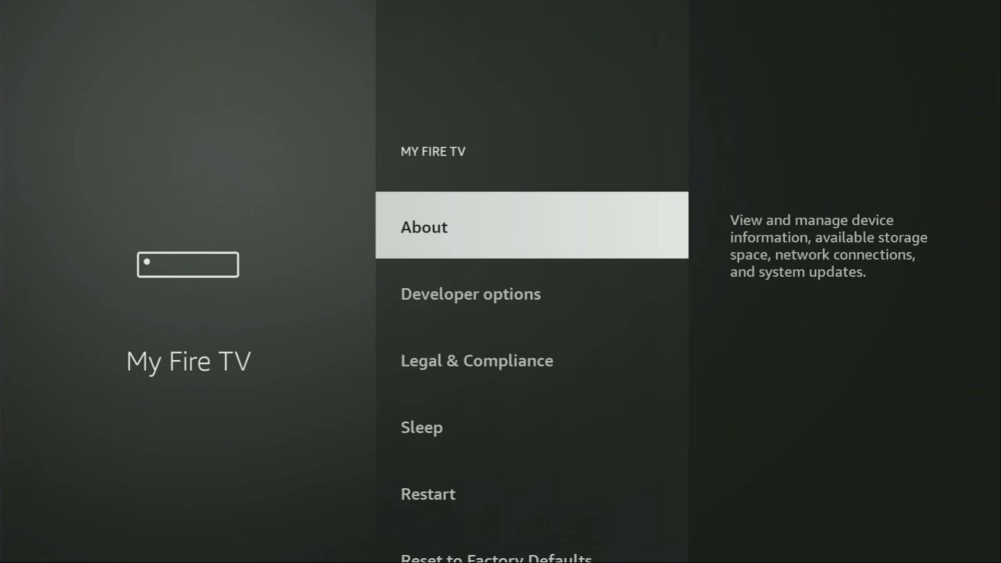
Step: Browse the My Fire TV list down past Developer options and back up to About
{"action": "key", "text": "Down"}
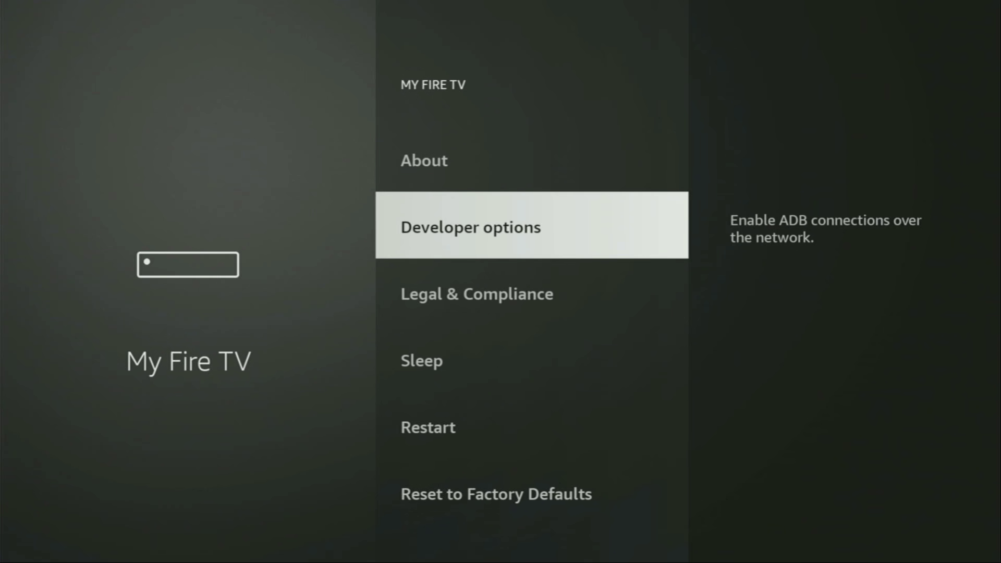
{"action": "key", "text": "Down"}
{"action": "key", "text": "Down"}
{"action": "key", "text": "Down"}
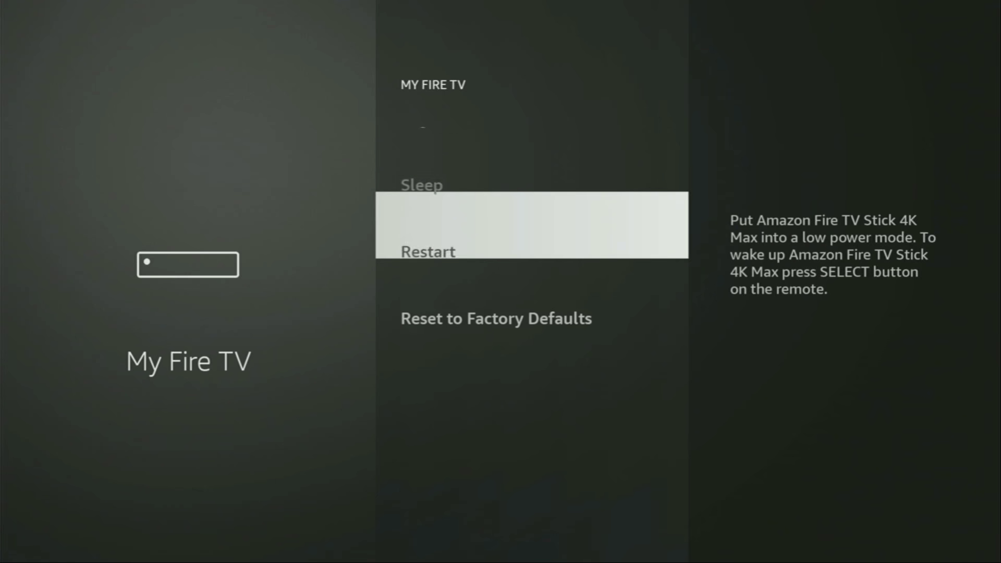
{"action": "key", "text": "Up"}
{"action": "key", "text": "Up"}
{"action": "key", "text": "Up"}
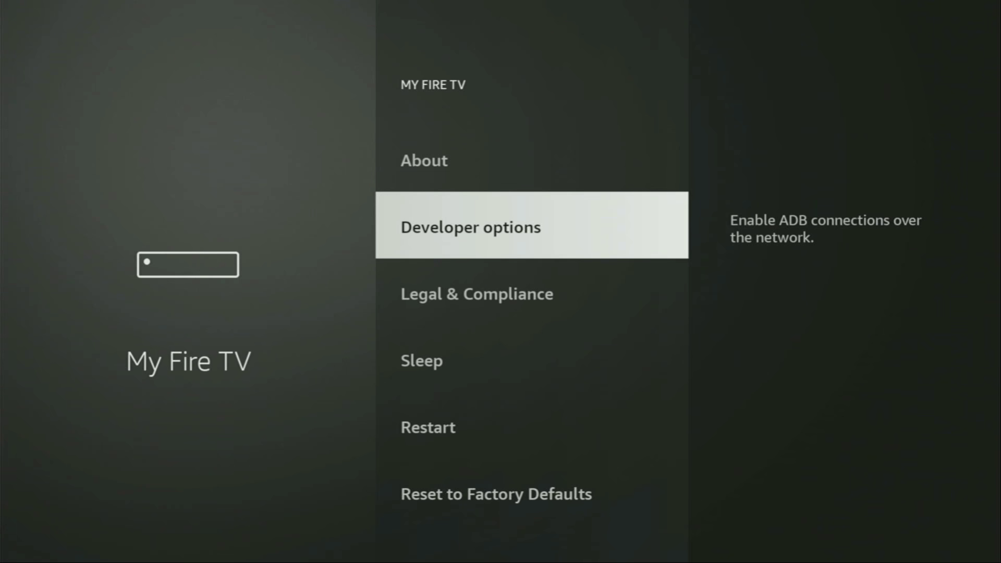
{"action": "key", "text": "Up"}
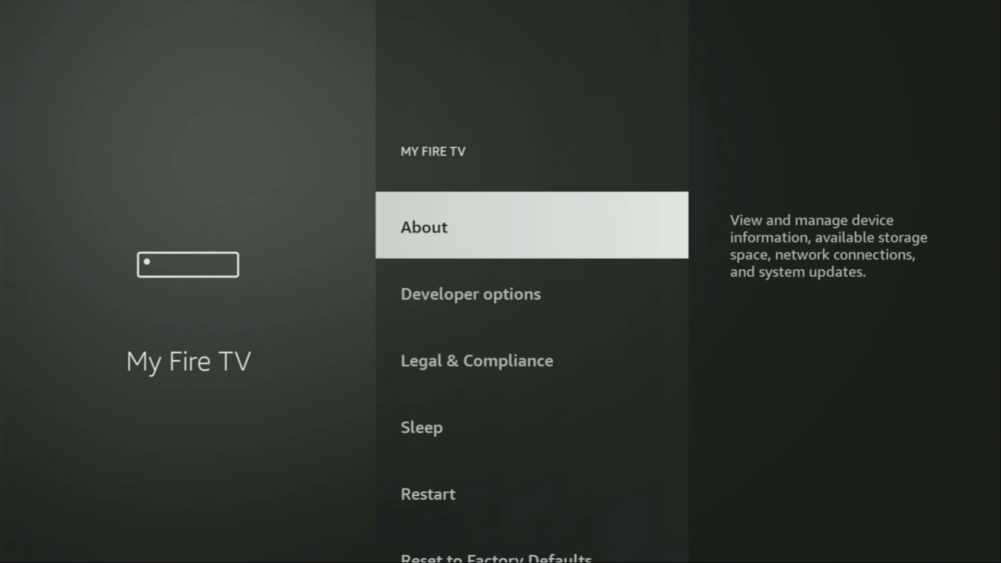
{"action": "key", "text": "Return"}
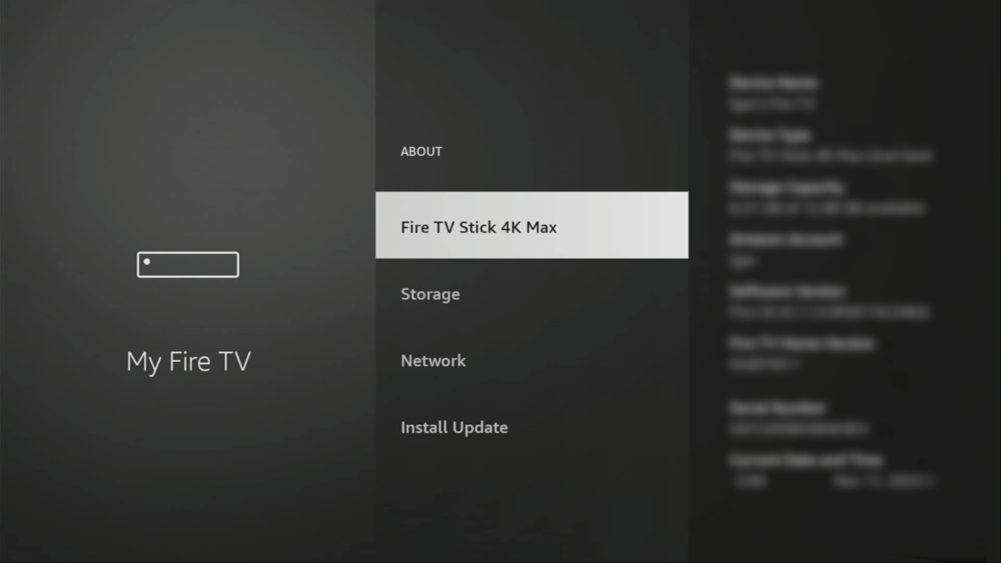
{"action": "key", "text": "Return"}
{"action": "key", "text": "Return"}
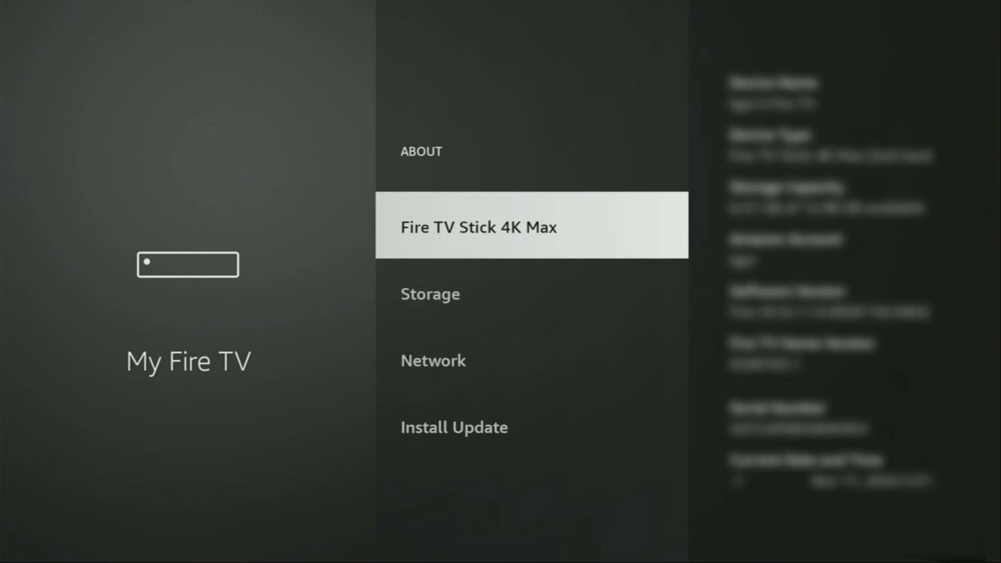
{"action": "key", "text": "Escape"}
{"action": "key", "text": "Down"}
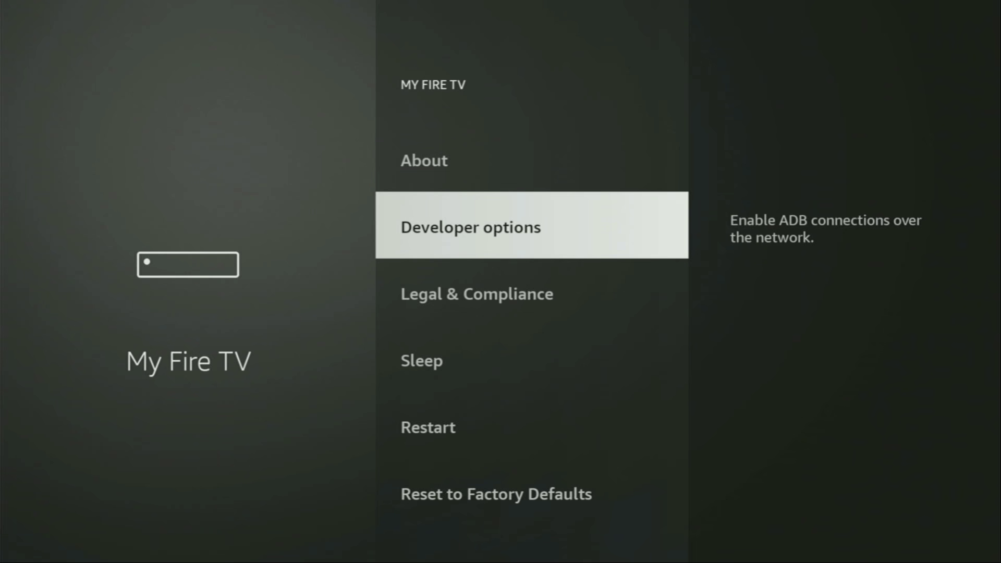
Step: In Developer options, toggle ADB debugging off and back on
{"action": "key", "text": "Return"}
{"action": "key", "text": "Return"}
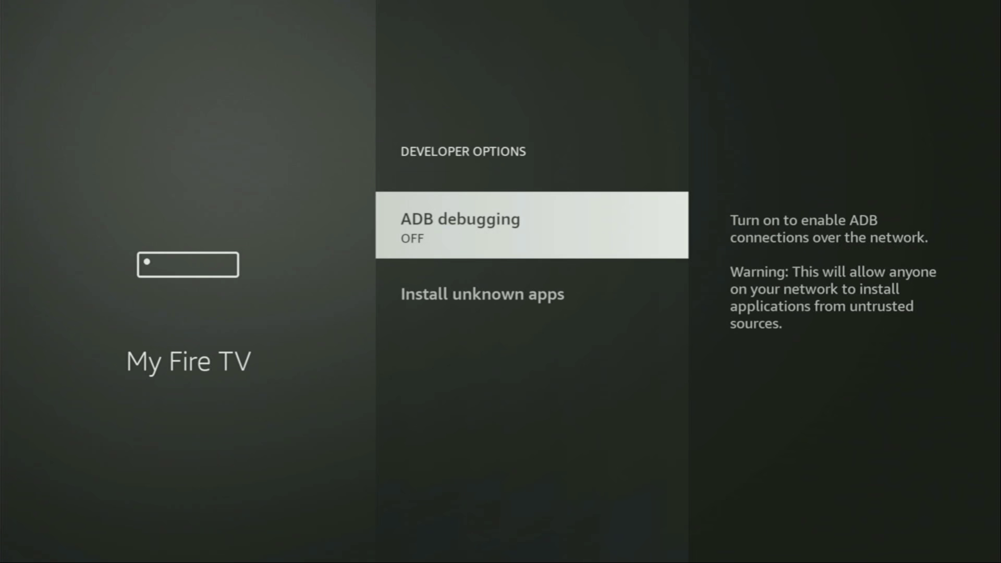
{"action": "key", "text": "Return"}
{"action": "key", "text": "Down"}
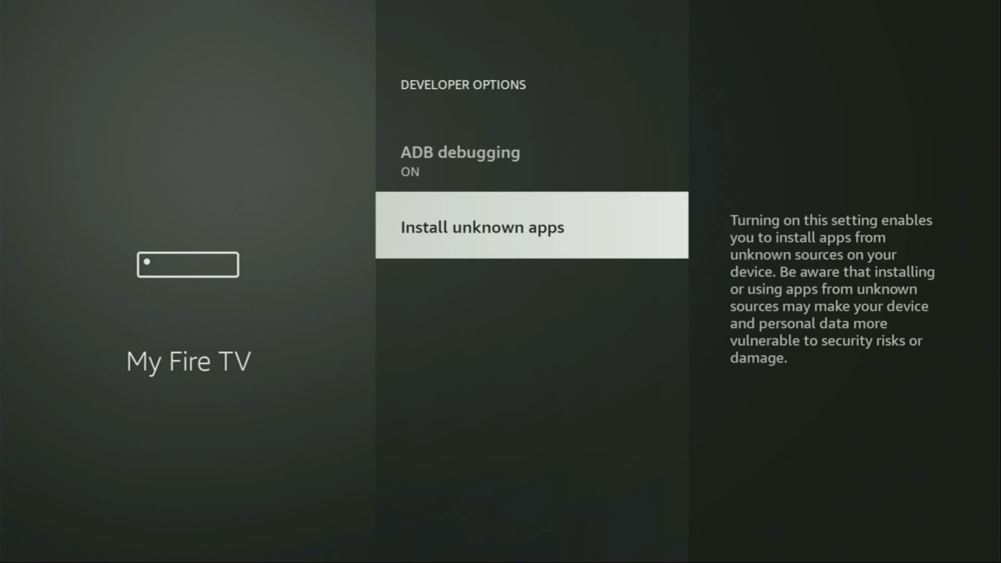
Step: Allow Downloader to install unknown apps, then go back to the Home screen
{"action": "key", "text": "Return"}
{"action": "key", "text": "Down"}
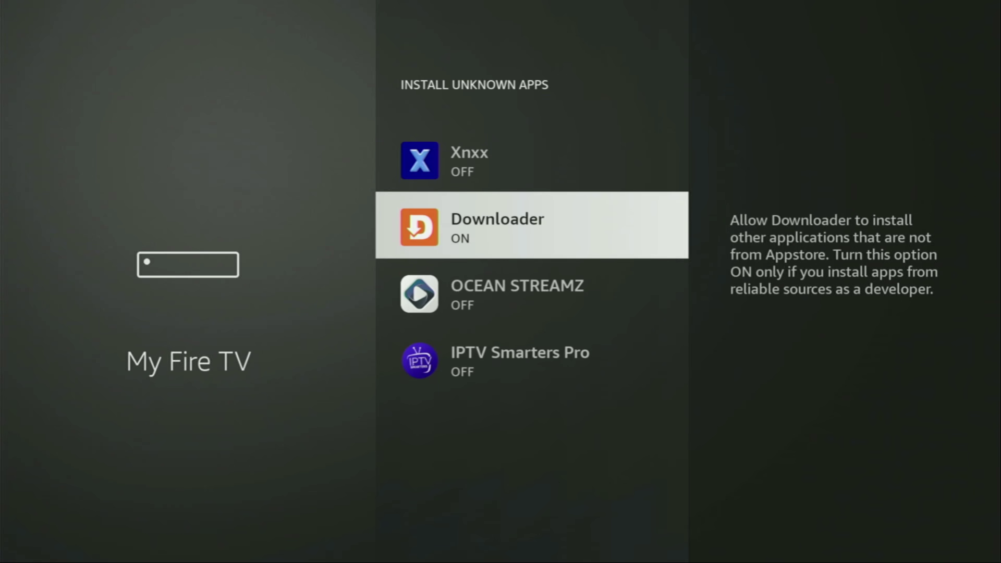
{"action": "key", "text": "Return"}
{"action": "key", "text": "Return"}
{"action": "key", "text": "Down"}
{"action": "key", "text": "Down"}
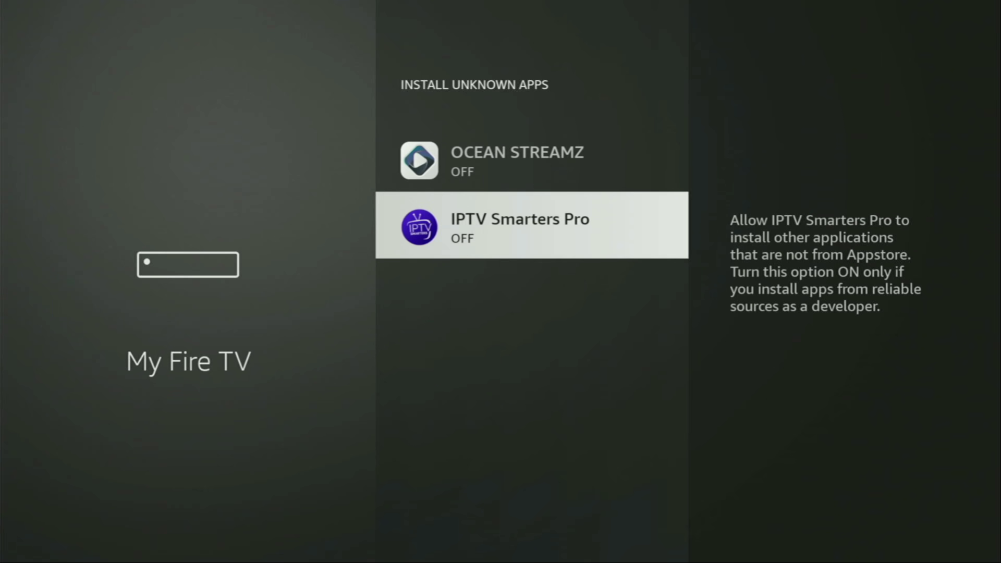
{"action": "key", "text": "Up"}
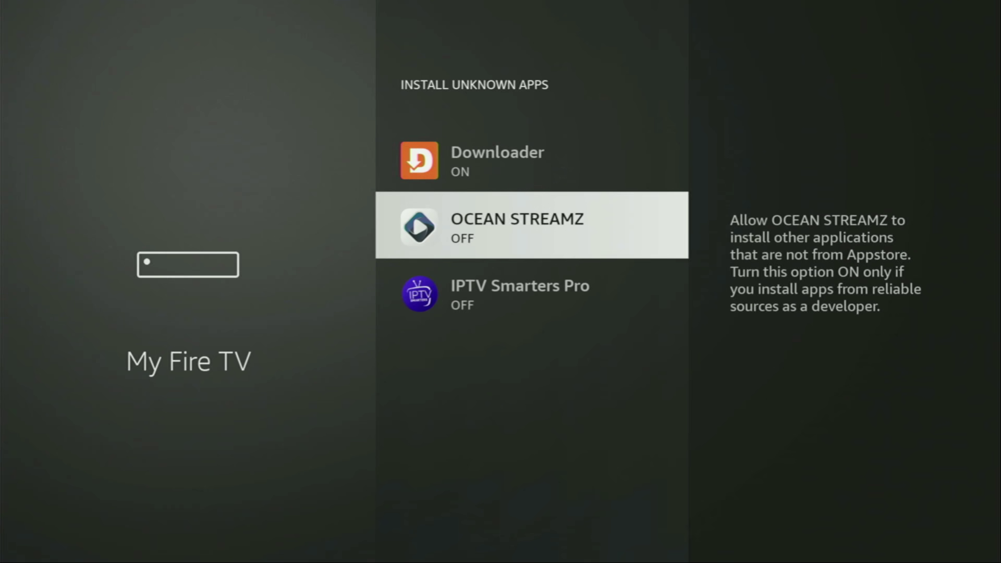
{"action": "key", "text": "Up"}
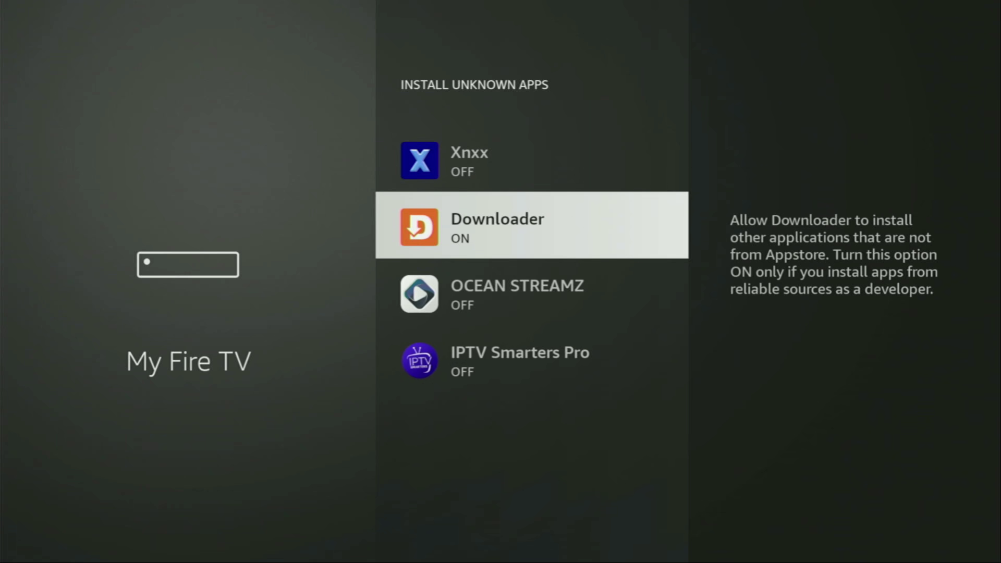
{"action": "key", "text": "Up"}
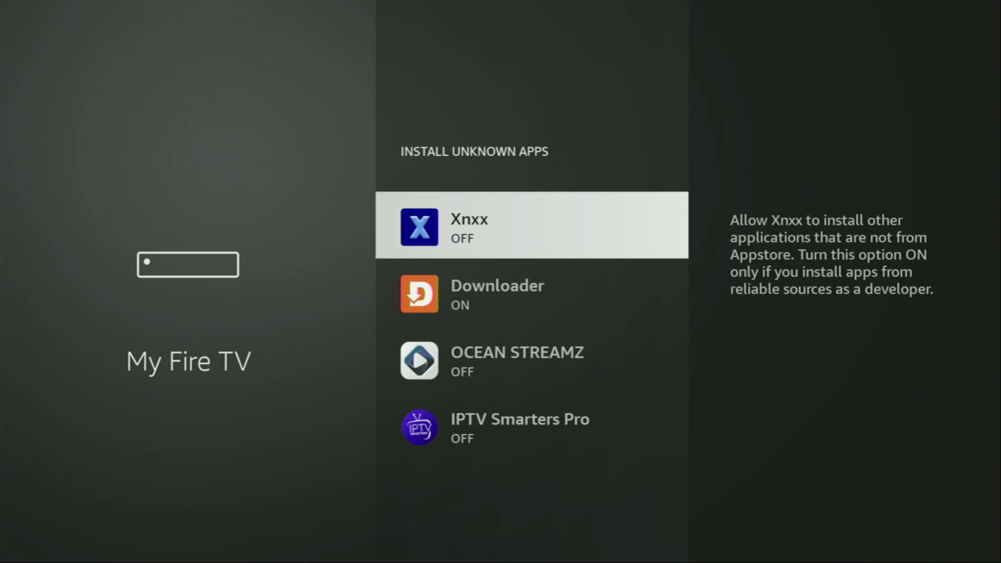
{"action": "key", "text": "Home"}
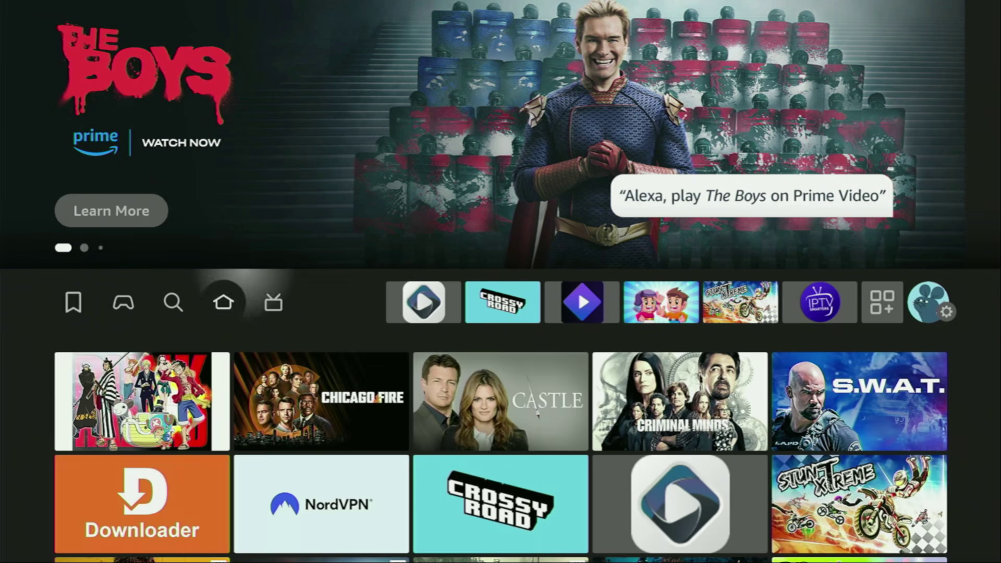
Step: Open Your Apps & Channels and launch NordVPN from the second app row
{"action": "key", "text": "Right"}
{"action": "key", "text": "Right"}
{"action": "key", "text": "Right"}
{"action": "key", "text": "Right"}
{"action": "key", "text": "Right"}
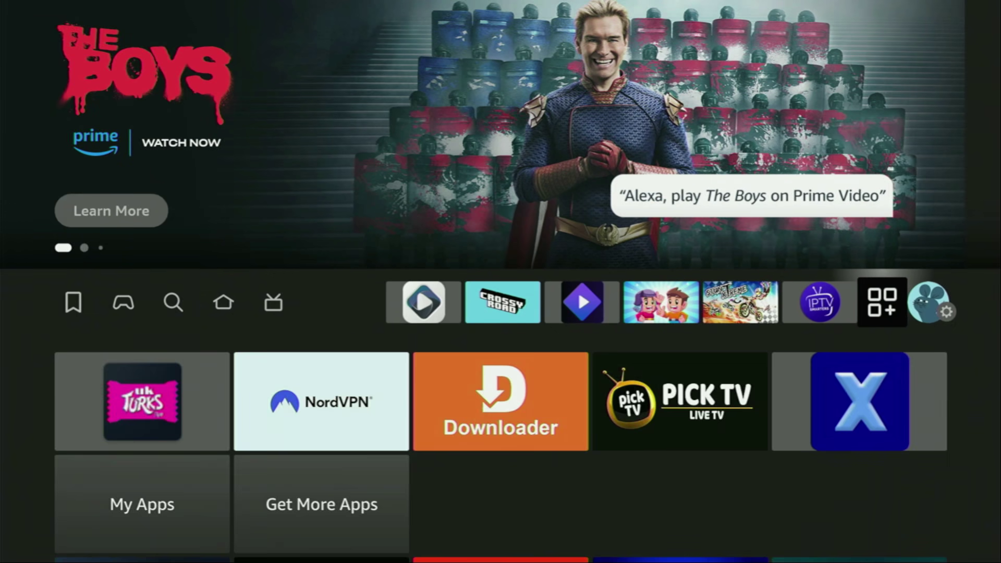
{"action": "key", "text": "Return"}
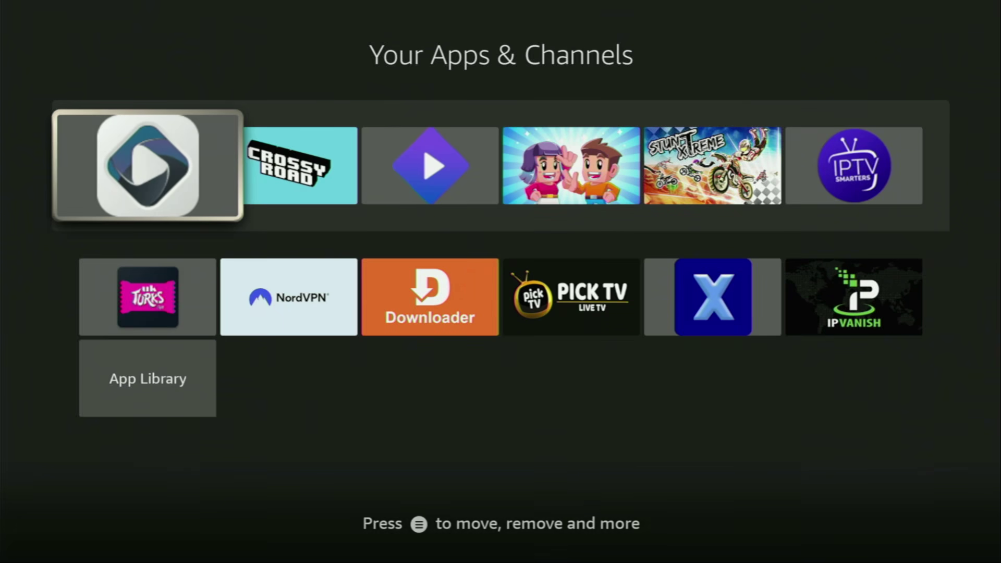
{"action": "key", "text": "Down"}
{"action": "key", "text": "Right"}
{"action": "key", "text": "Right"}
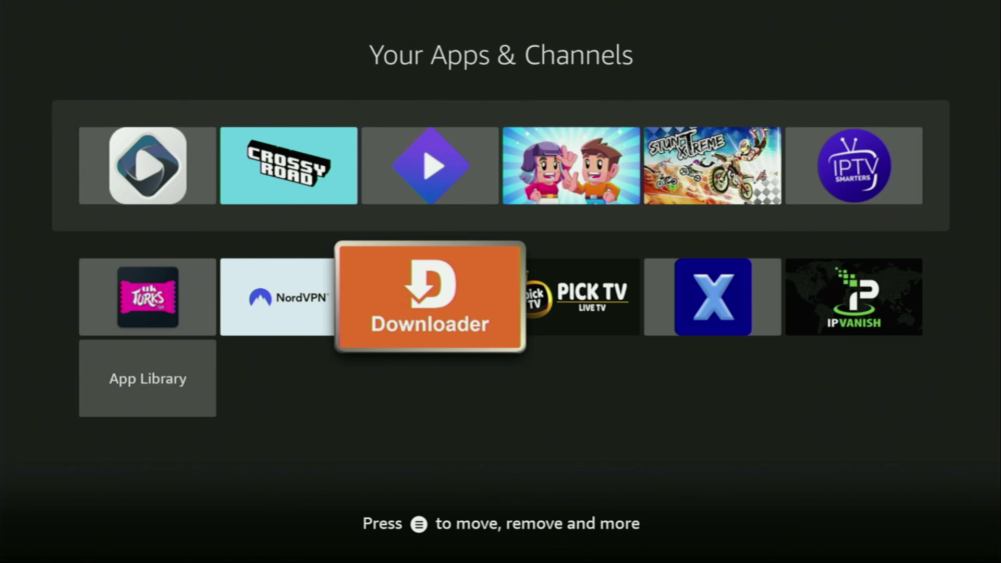
{"action": "key", "text": "Left"}
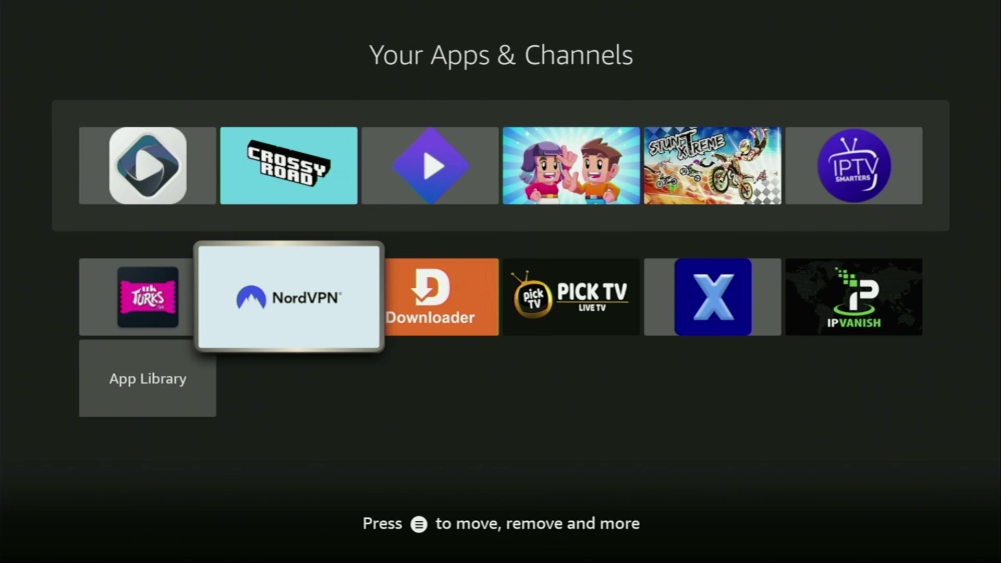
{"action": "key", "text": "Return"}
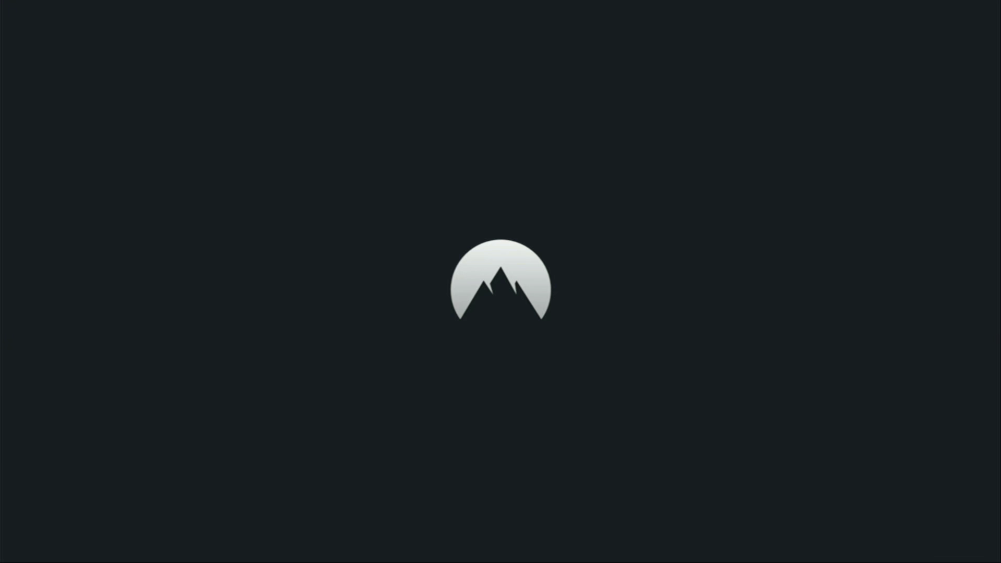
Step: Open NordVPN's full country list from its main screen
{"action": "key", "text": "Down"}
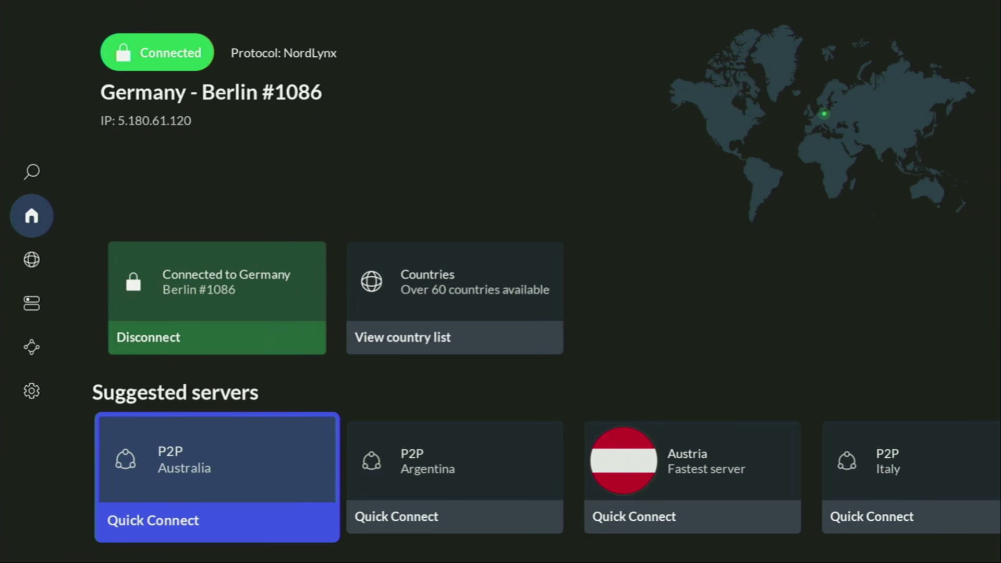
{"action": "key", "text": "Right"}
{"action": "key", "text": "Right"}
{"action": "key", "text": "Right"}
{"action": "key", "text": "Up"}
{"action": "key", "text": "Right"}
{"action": "key", "text": "Return"}
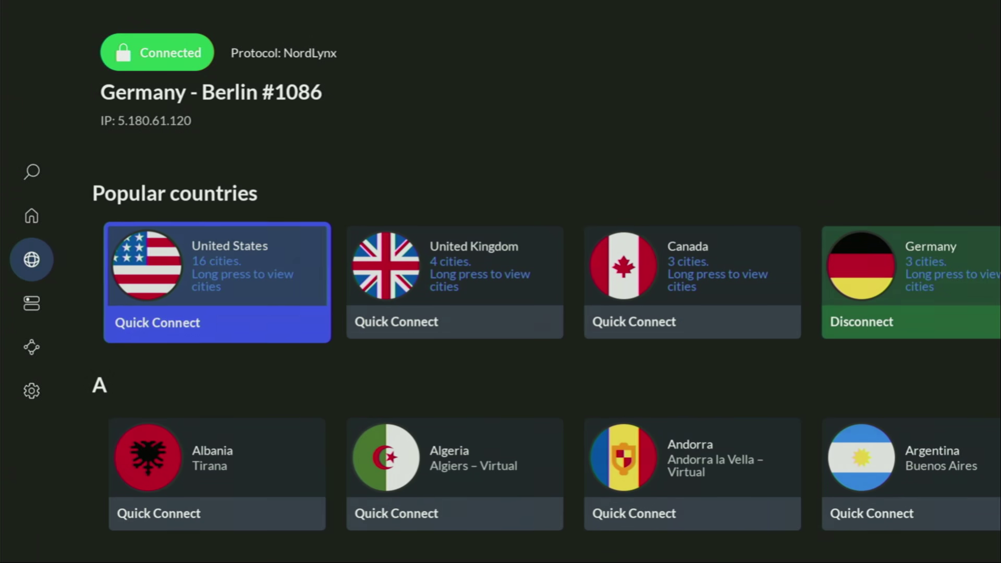
Step: Browse the country list down to the U–V row and back up to G
{"action": "key", "text": "Down"}
{"action": "key", "text": "Down"}
{"action": "key", "text": "Down"}
{"action": "key", "text": "Down"}
{"action": "key", "text": "Down"}
{"action": "key", "text": "Down"}
{"action": "key", "text": "Down"}
{"action": "key", "text": "Down"}
{"action": "key", "text": "Down"}
{"action": "key", "text": "Down"}
{"action": "key", "text": "Down"}
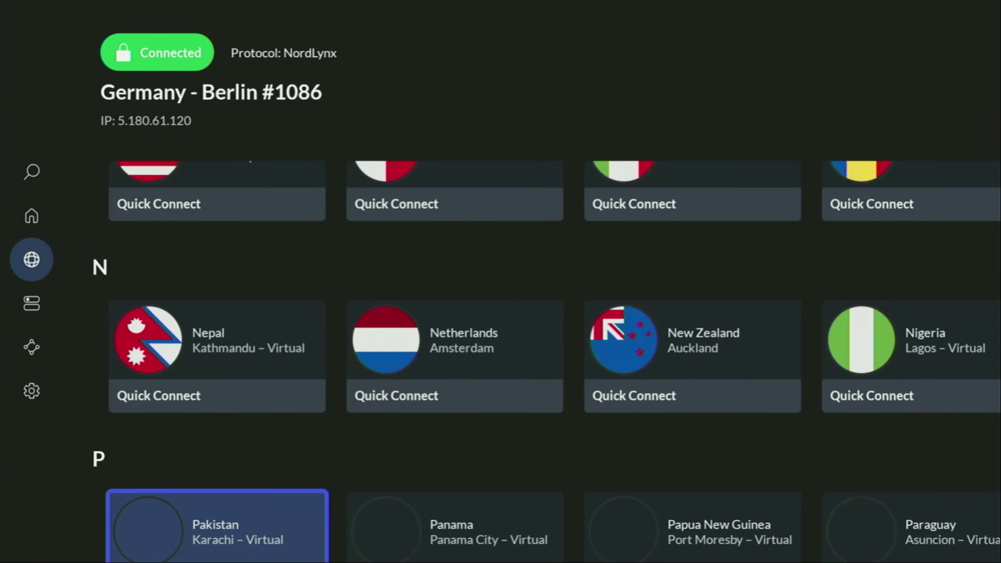
{"action": "key", "text": "Right"}
{"action": "key", "text": "Right"}
{"action": "key", "text": "Right"}
{"action": "key", "text": "Right"}
{"action": "key", "text": "Right"}
{"action": "key", "text": "Right"}
{"action": "key", "text": "Down"}
{"action": "key", "text": "Down"}
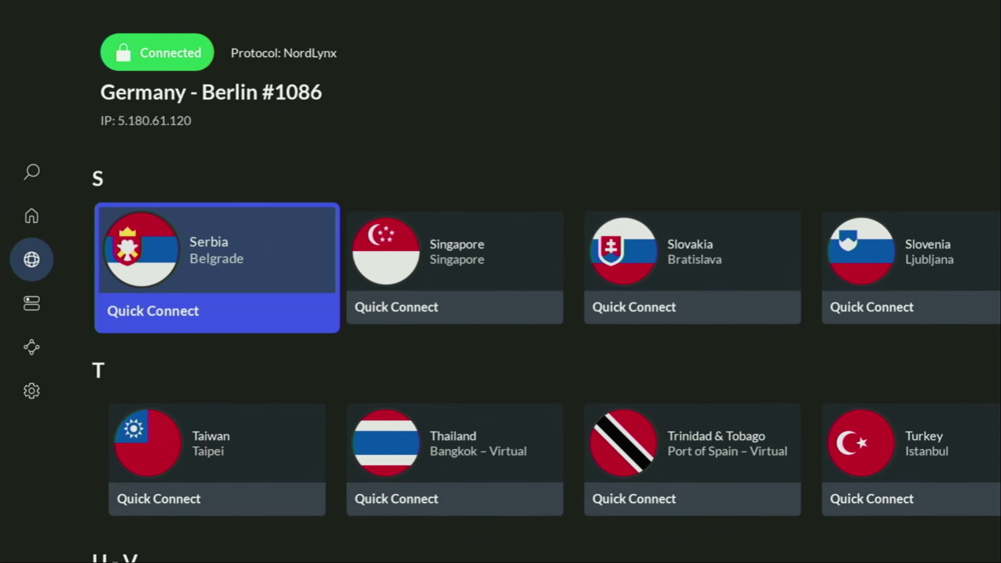
{"action": "key", "text": "Right"}
{"action": "key", "text": "Right"}
{"action": "key", "text": "Right"}
{"action": "key", "text": "Right"}
{"action": "key", "text": "Right"}
{"action": "key", "text": "Down"}
{"action": "key", "text": "Right"}
{"action": "key", "text": "Right"}
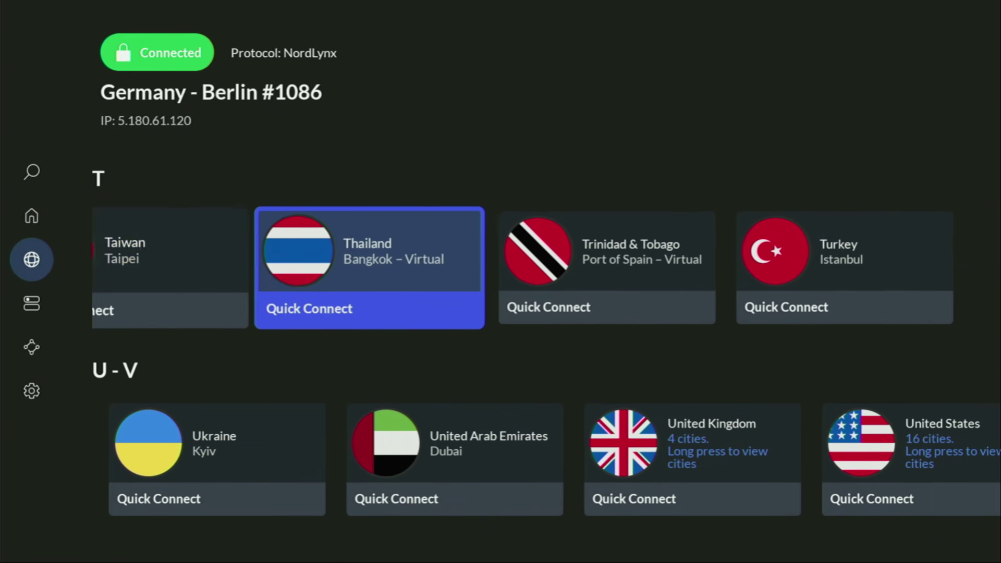
{"action": "key", "text": "Down"}
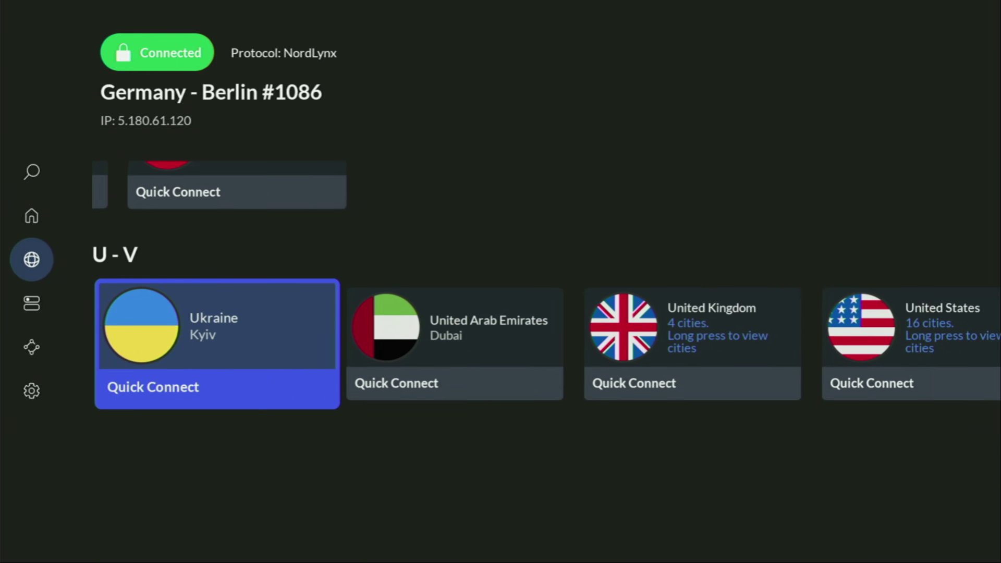
{"action": "key", "text": "Right"}
{"action": "key", "text": "Right"}
{"action": "key", "text": "Right"}
{"action": "key", "text": "Right"}
{"action": "key", "text": "Right"}
{"action": "key", "text": "Right"}
{"action": "key", "text": "Right"}
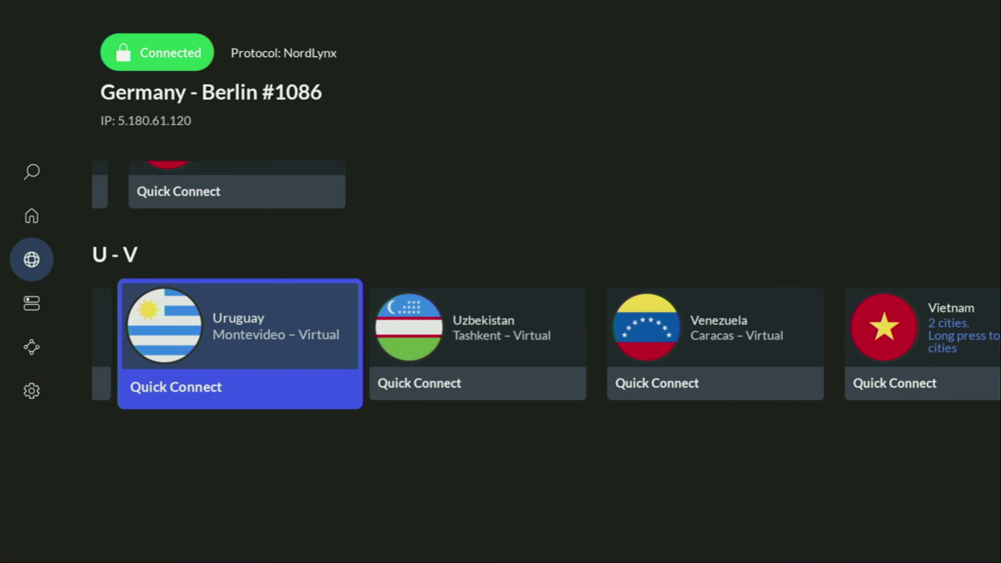
{"action": "key", "text": "Up"}
{"action": "key", "text": "Up"}
{"action": "key", "text": "Up"}
{"action": "key", "text": "Up"}
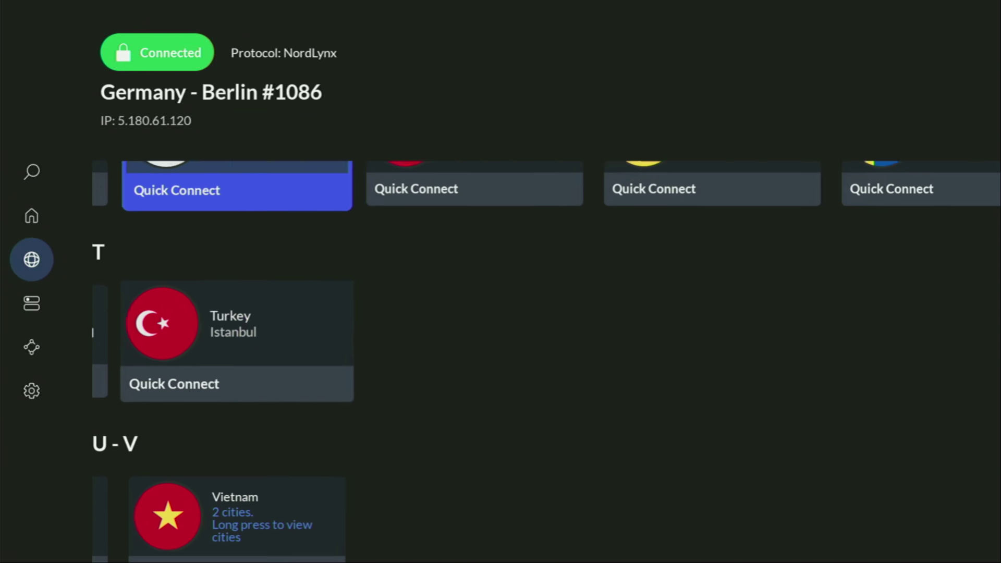
{"action": "key", "text": "Up"}
{"action": "key", "text": "Up"}
{"action": "key", "text": "Up"}
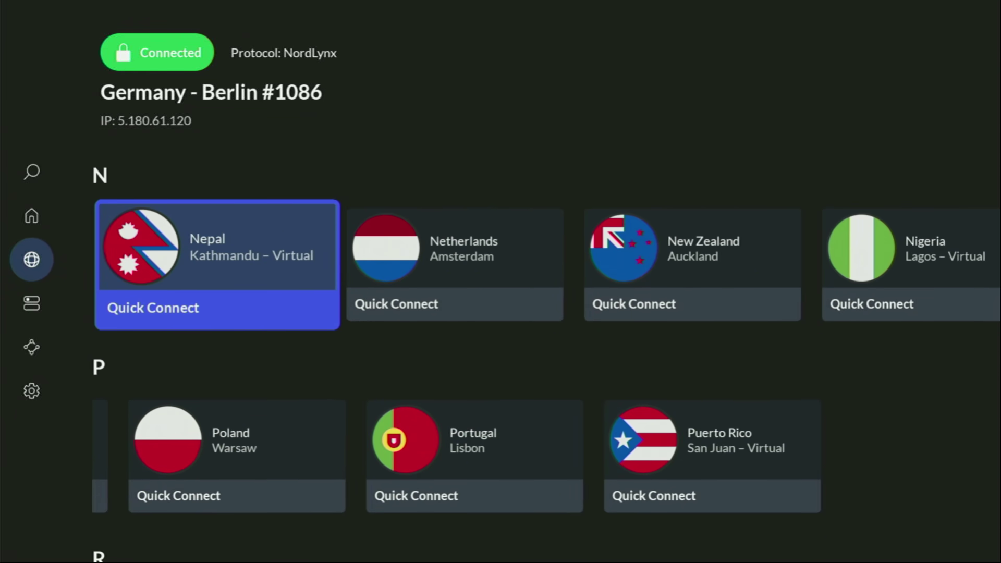
{"action": "key", "text": "Up"}
{"action": "key", "text": "Up"}
{"action": "key", "text": "Up"}
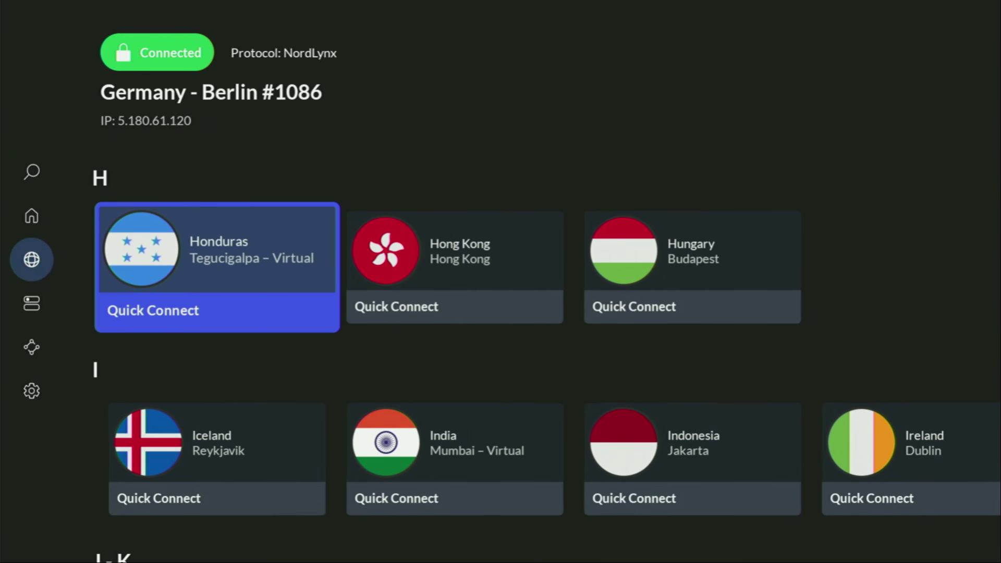
{"action": "key", "text": "Up"}
Step: Quick Connect the VPN to Hungary in the H row
{"action": "key", "text": "Right"}
{"action": "key", "text": "Right"}
{"action": "key", "text": "Down"}
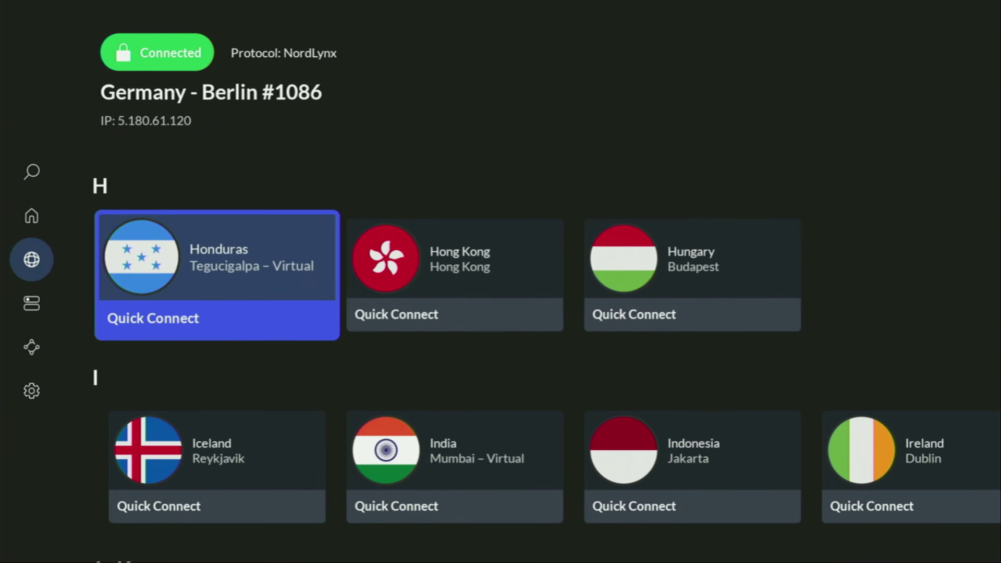
{"action": "key", "text": "Right"}
{"action": "key", "text": "Right"}
{"action": "key", "text": "Return"}
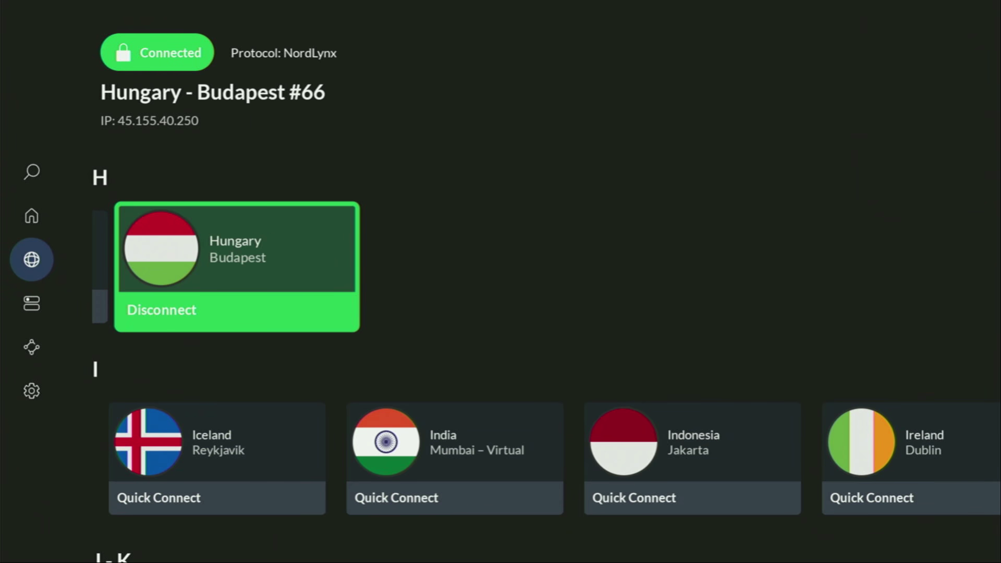
Step: Browse back up through the G and D–F country rows
{"action": "key", "text": "Up"}
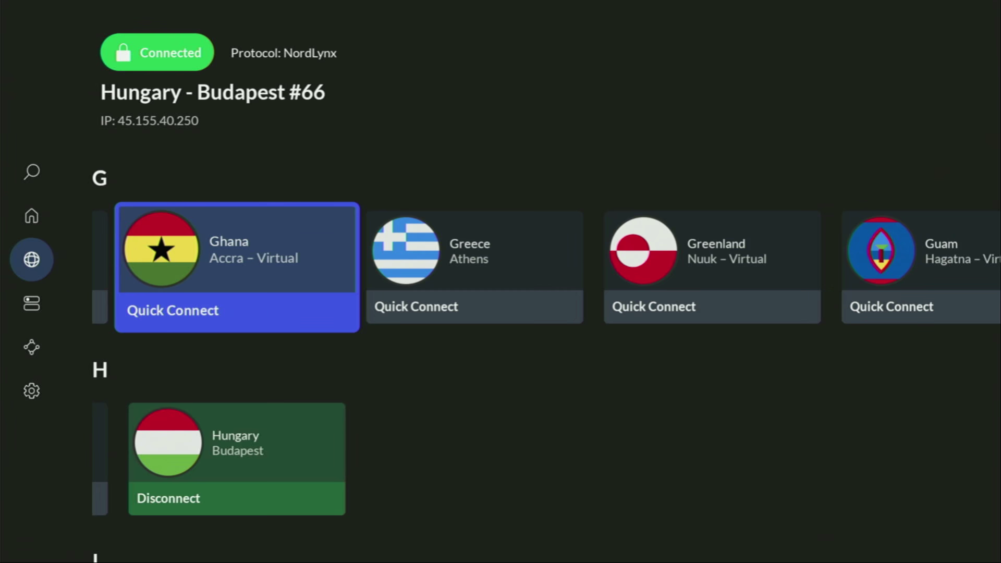
{"action": "key", "text": "Right"}
{"action": "key", "text": "Up"}
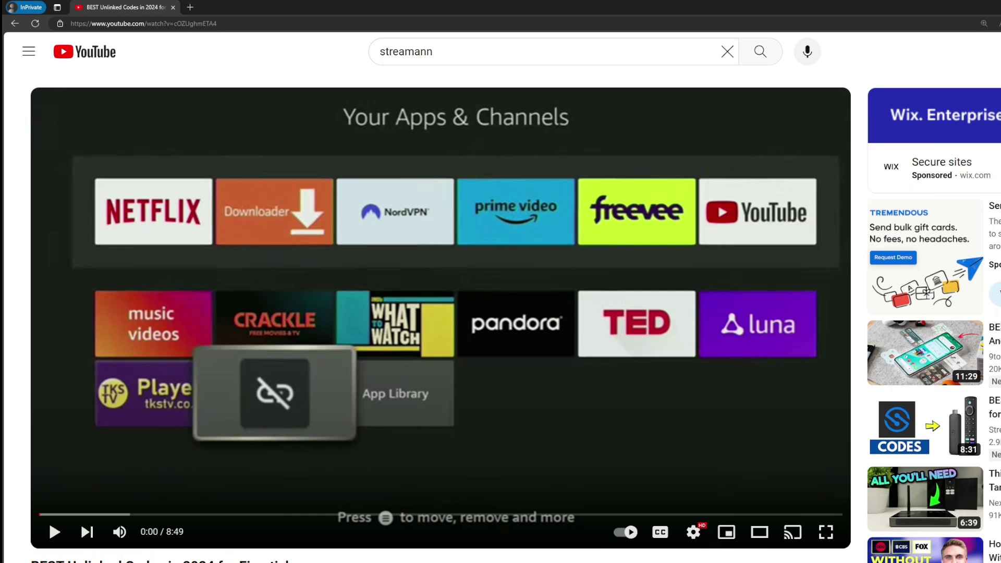
{"action": "scroll", "coordinate": [356, 323], "scroll_direction": "down", "scroll_amount": 5}
Step: Expand the description, open the topvpnoffer.com link, and highlight the '3 months extra' headline
{"action": "left_click", "coordinate": [355, 323]}
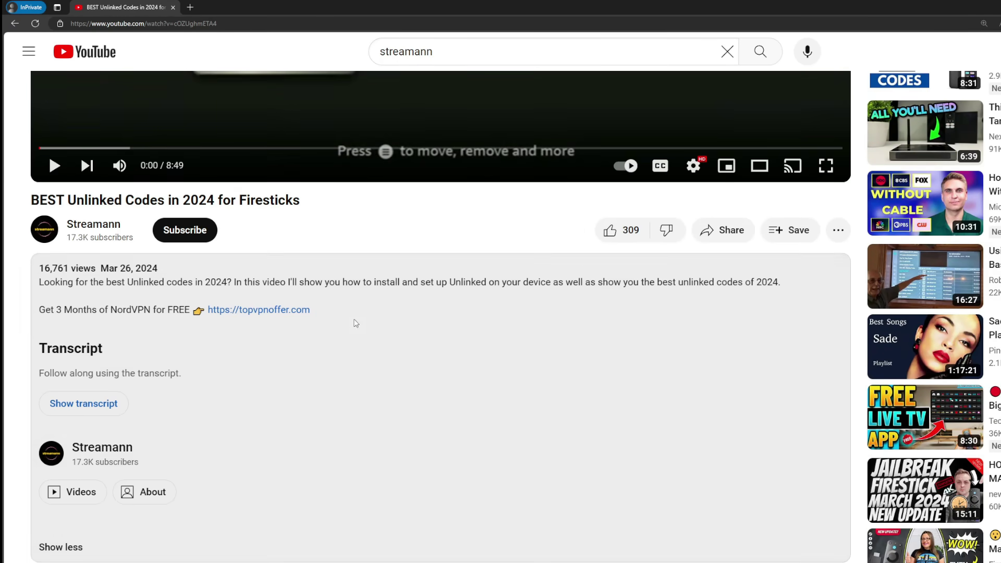
{"action": "scroll", "coordinate": [295, 320], "scroll_direction": "down", "scroll_amount": 5}
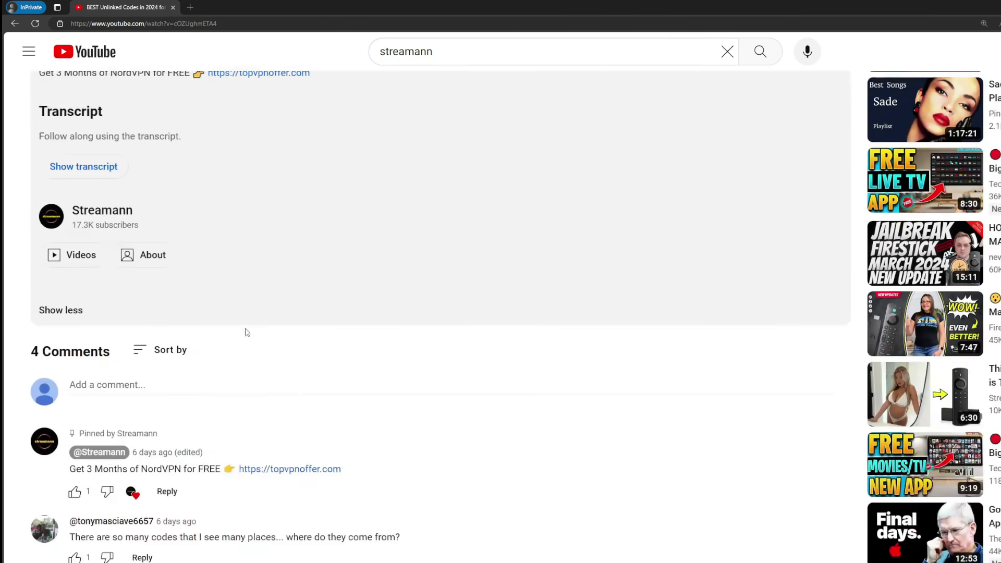
{"action": "left_click_drag", "start_coordinate": [341, 433], "coordinate": [253, 433]}
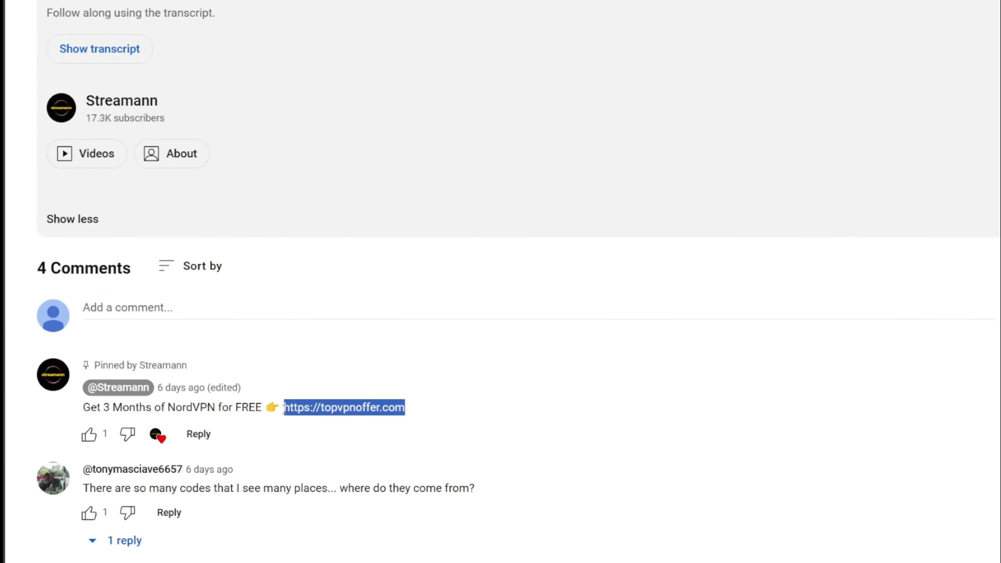
{"action": "left_click", "coordinate": [374, 416]}
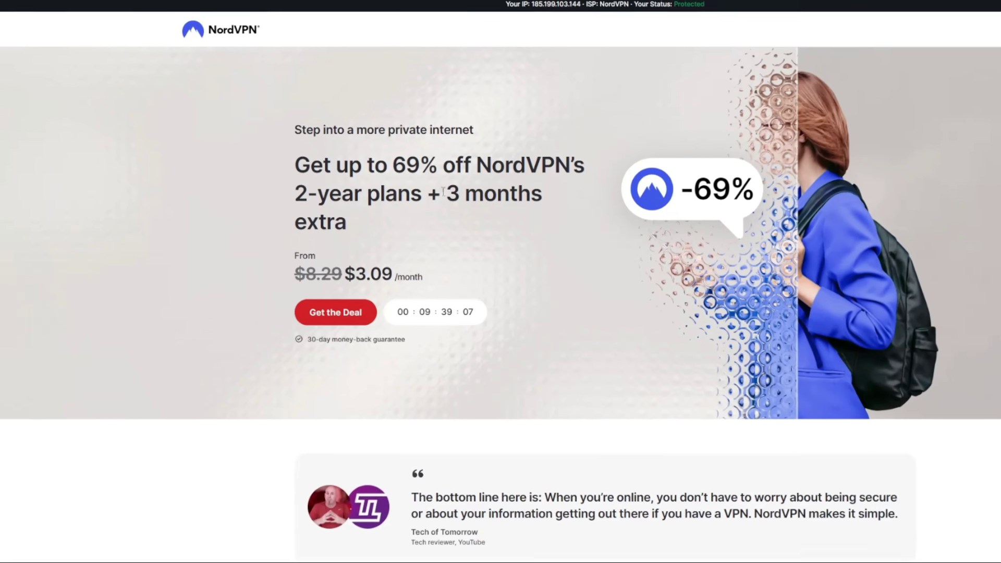
{"action": "left_click_drag", "start_coordinate": [447, 197], "coordinate": [538, 218]}
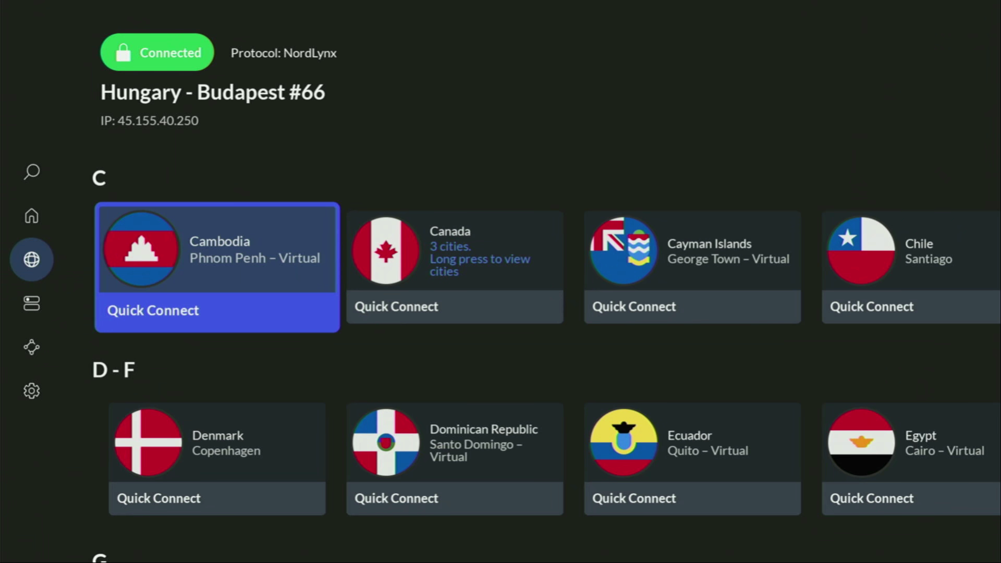
{"action": "key", "text": "Right"}
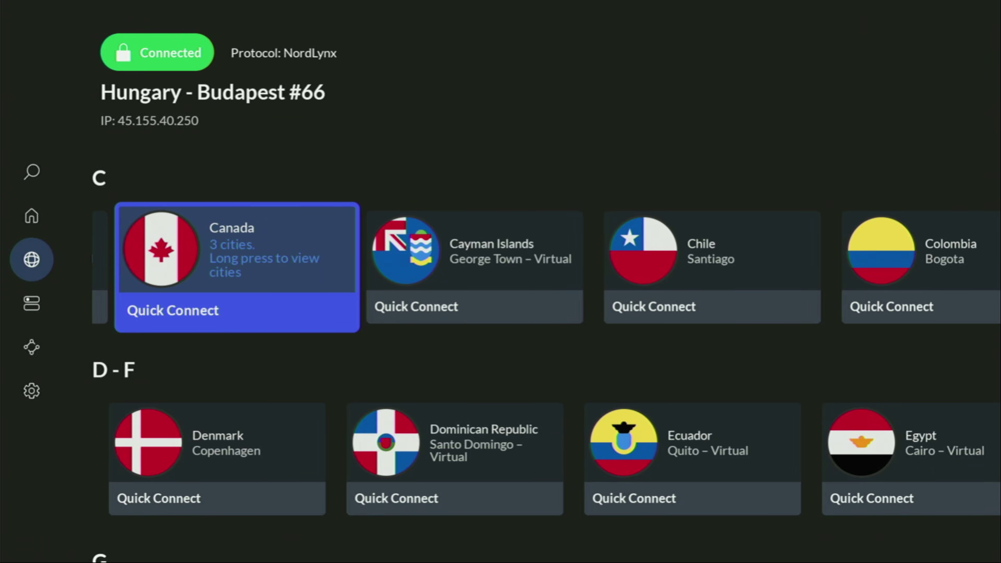
{"action": "key", "text": "Right"}
{"action": "key", "text": "Right"}
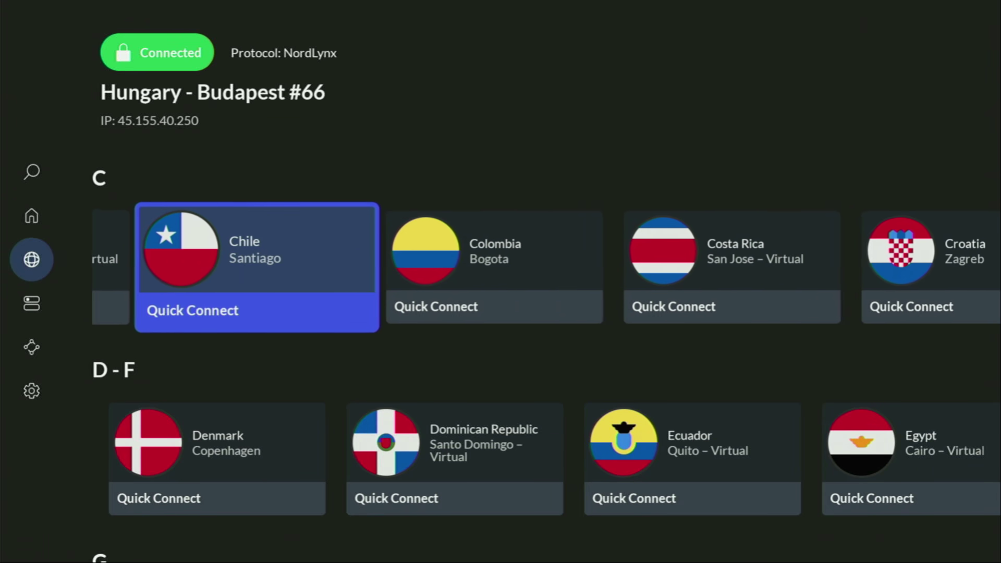
{"action": "key", "text": "Right"}
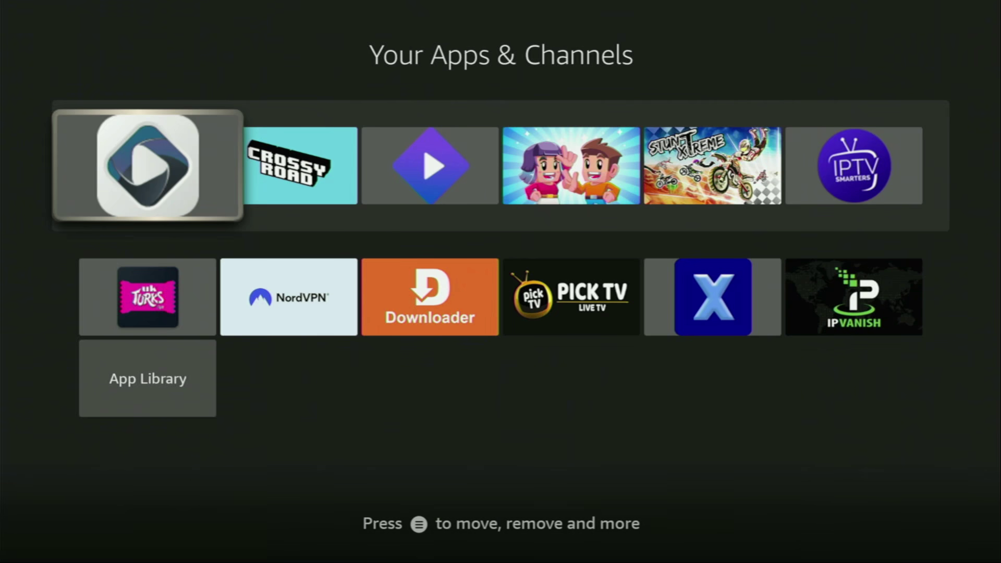
Step: Launch Downloader from the second row of Your Apps & Channels
{"action": "key", "text": "Down"}
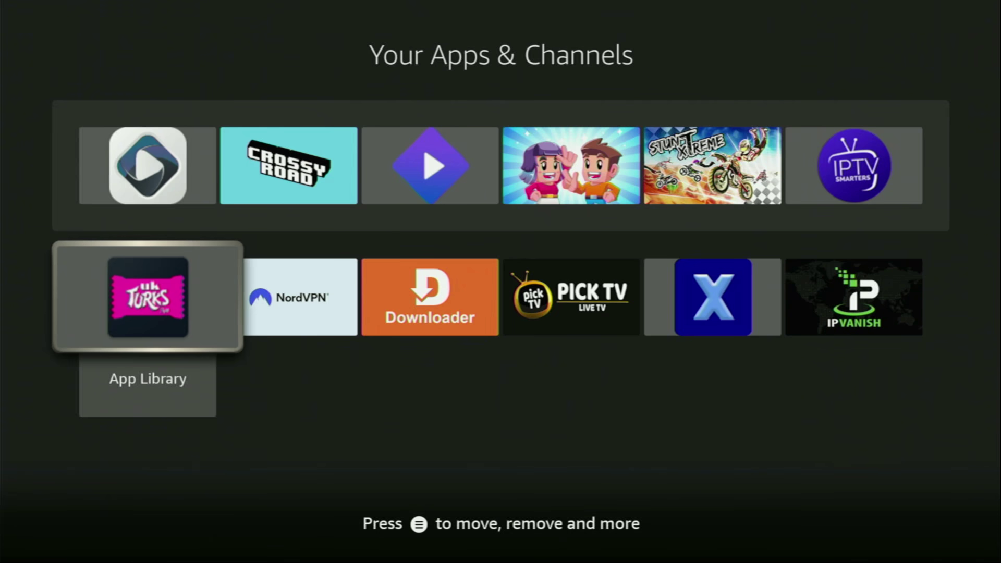
{"action": "key", "text": "Right"}
{"action": "key", "text": "Right"}
{"action": "key", "text": "Right"}
{"action": "key", "text": "Right"}
{"action": "key", "text": "Right"}
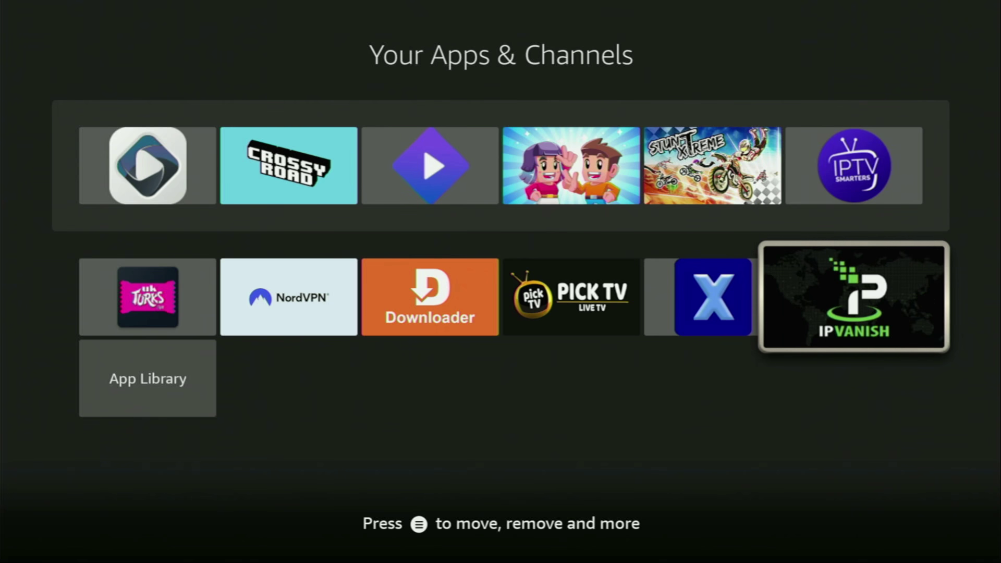
{"action": "key", "text": "Left"}
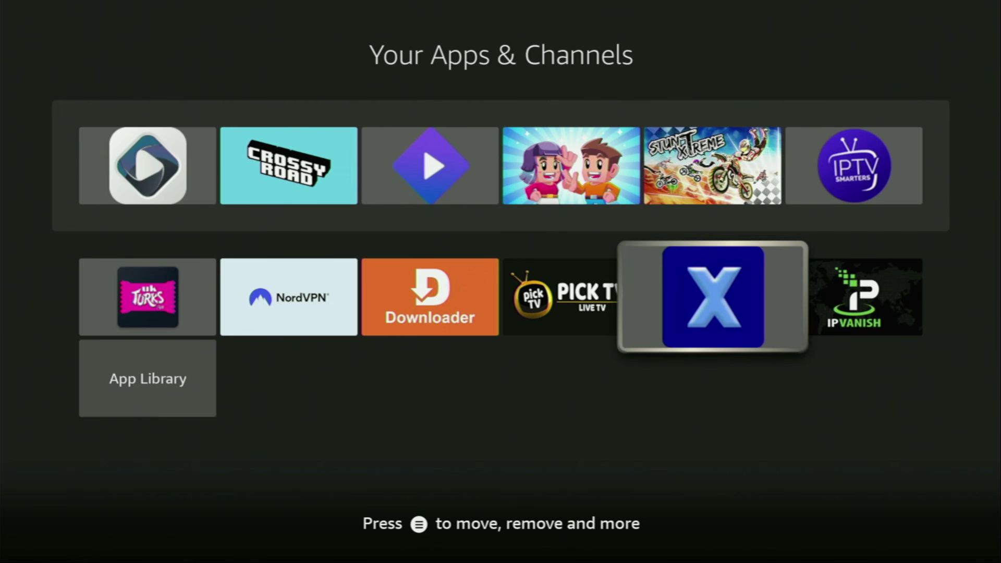
{"action": "key", "text": "Left"}
{"action": "key", "text": "Left"}
{"action": "key", "text": "Left"}
{"action": "key", "text": "Right"}
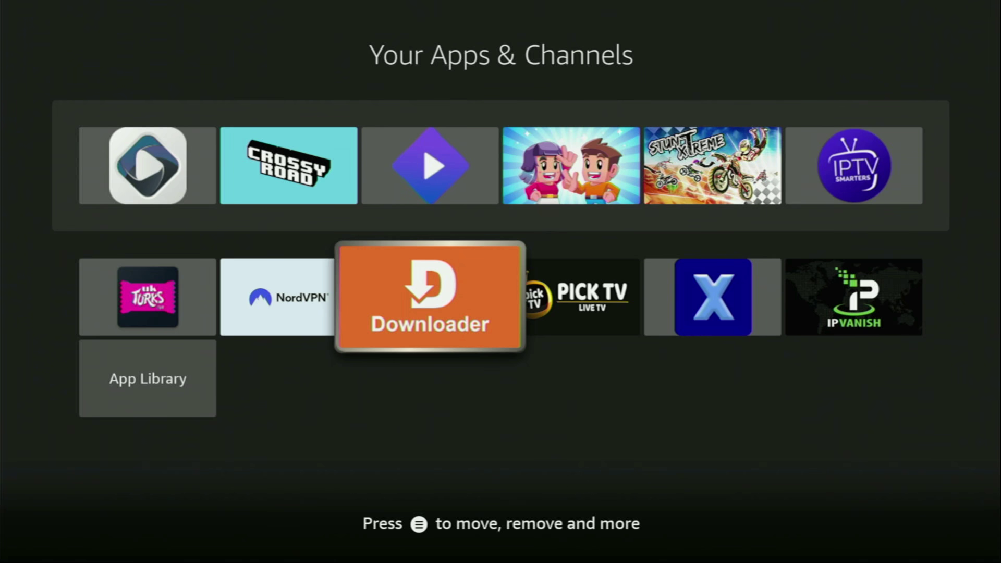
{"action": "key", "text": "Return"}
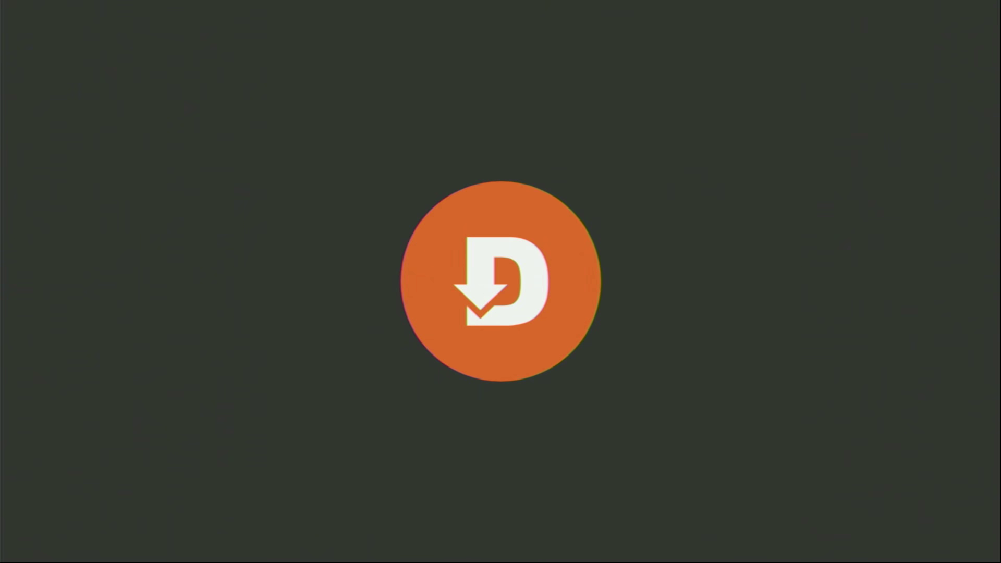
Step: Go to Downloader's Home section and open the keyboard for the URL field
{"action": "key", "text": "Left"}
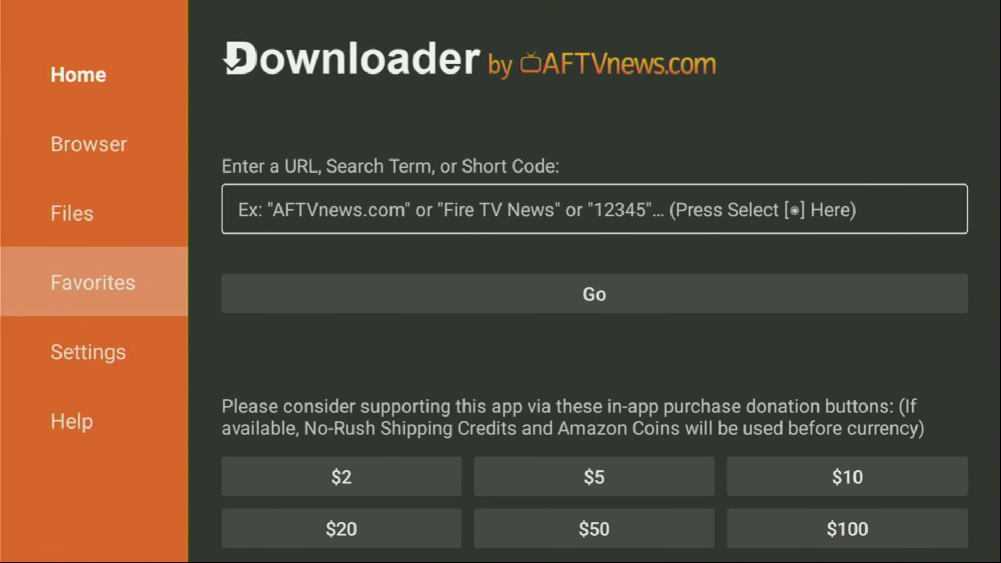
{"action": "key", "text": "Up"}
{"action": "key", "text": "Up"}
{"action": "key", "text": "Up"}
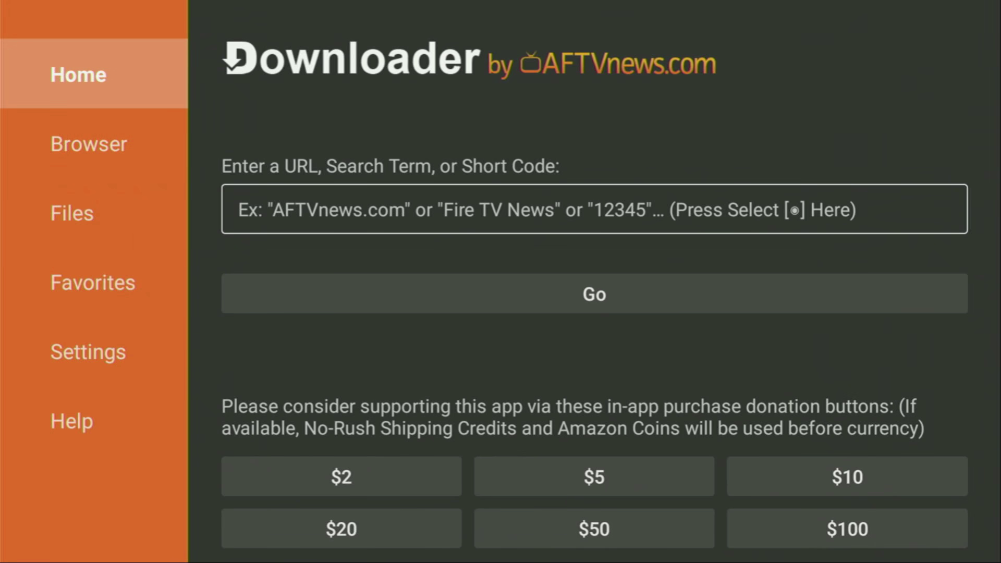
{"action": "key", "text": "Down"}
{"action": "key", "text": "Up"}
{"action": "key", "text": "Right"}
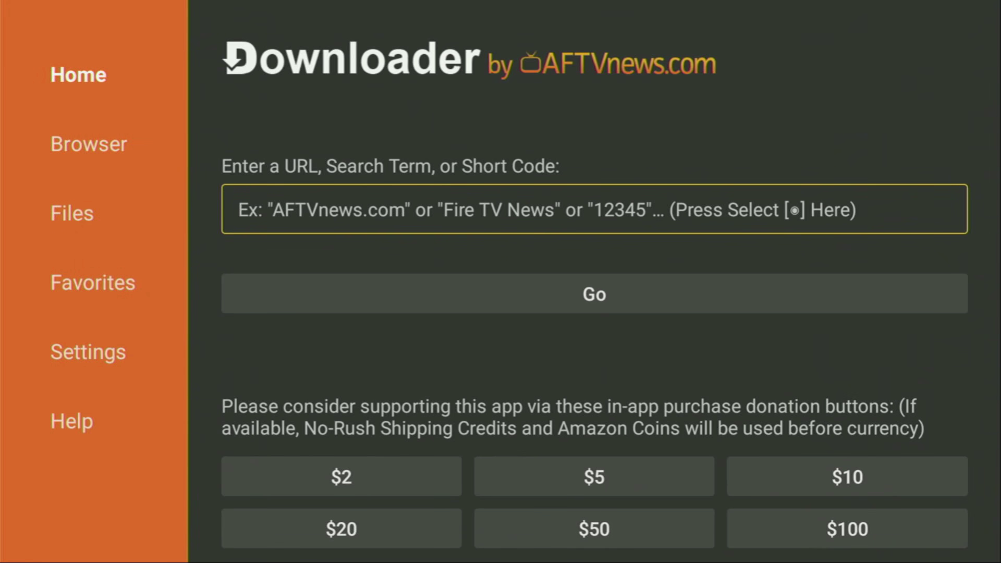
{"action": "key", "text": "Return"}
{"action": "key", "text": "Up"}
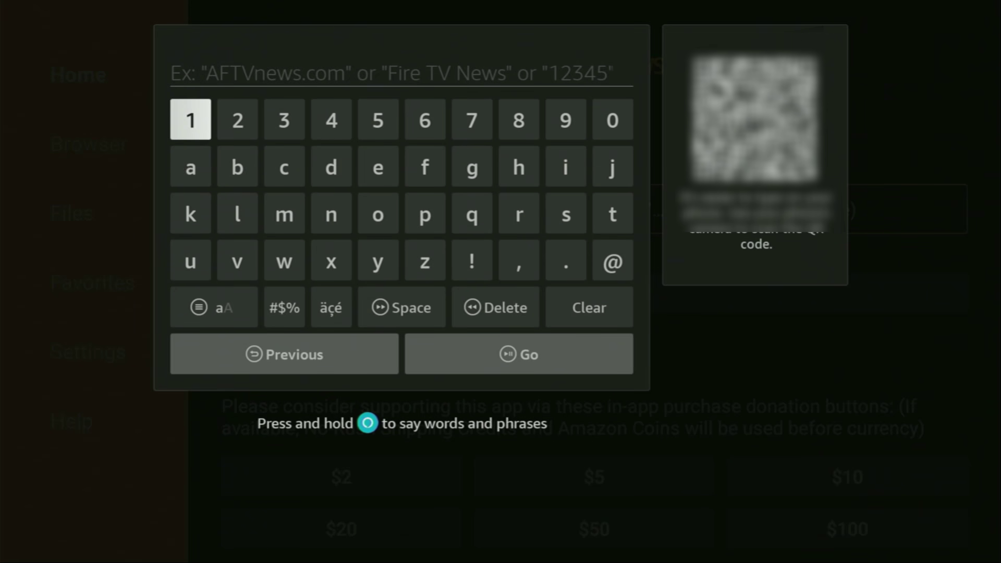
{"action": "key", "text": "Right"}
{"action": "key", "text": "Right"}
{"action": "key", "text": "Right"}
{"action": "key", "text": "Right"}
{"action": "key", "text": "Right"}
{"action": "key", "text": "Right"}
{"action": "key", "text": "Return"}
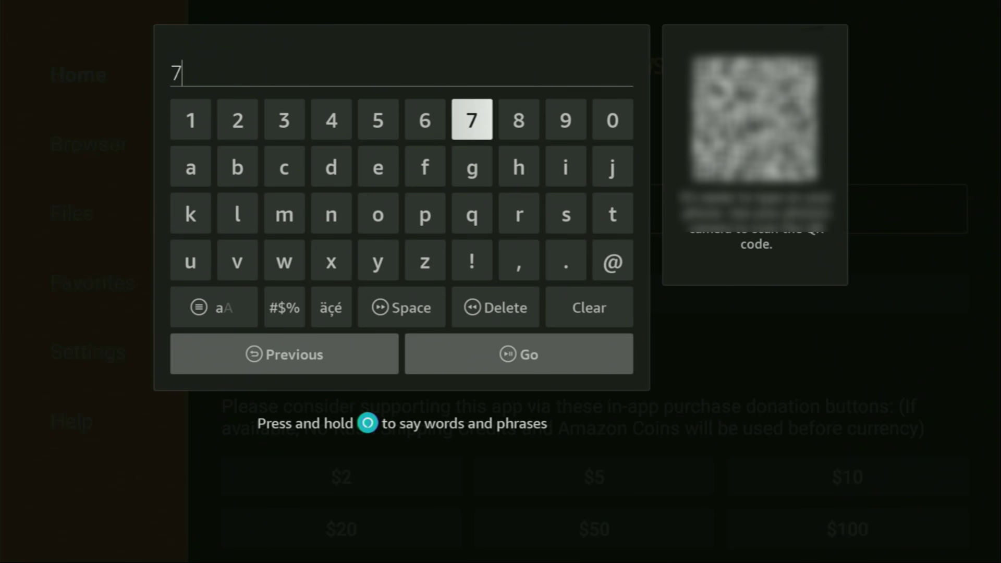
{"action": "key", "text": "Right"}
{"action": "key", "text": "Right"}
{"action": "key", "text": "Return"}
{"action": "key", "text": "Left"}
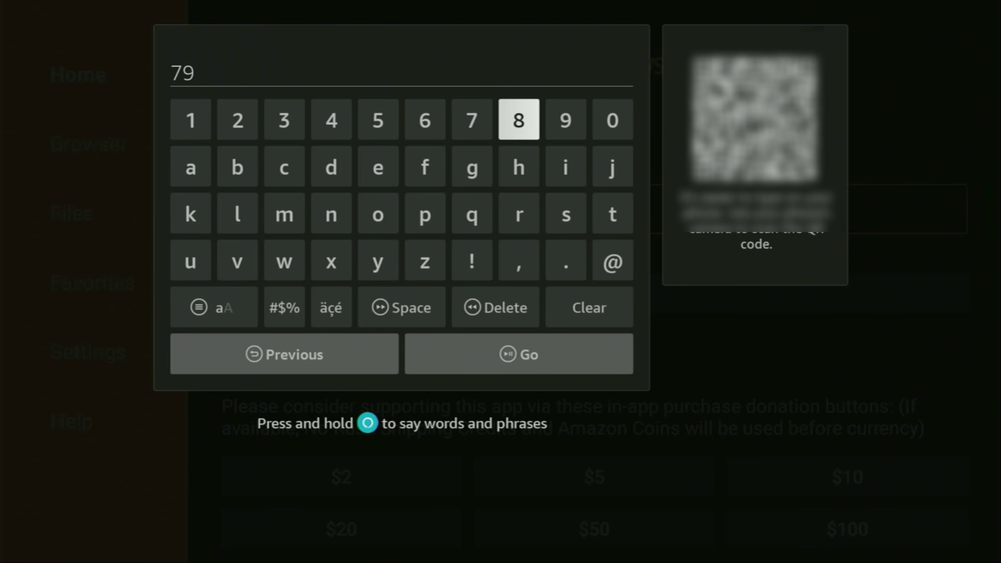
{"action": "key", "text": "Left"}
{"action": "key", "text": "Left"}
{"action": "key", "text": "Left"}
{"action": "key", "text": "Left"}
{"action": "key", "text": "Right"}
{"action": "key", "text": "Return"}
{"action": "key", "text": "Left"}
{"action": "key", "text": "Left"}
{"action": "key", "text": "Left"}
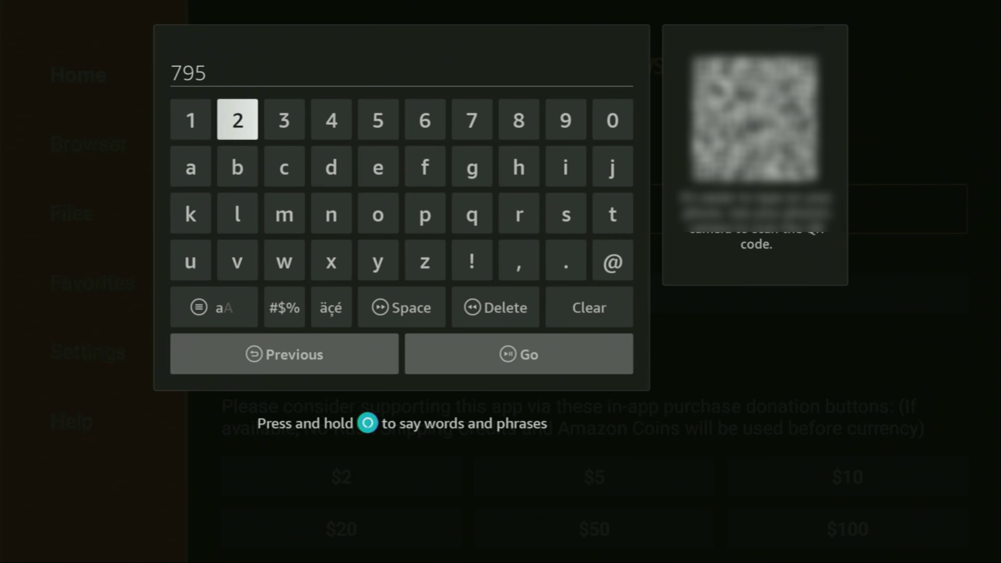
{"action": "key", "text": "Return"}
{"action": "key", "text": "Right"}
{"action": "key", "text": "Right"}
{"action": "key", "text": "Right"}
{"action": "key", "text": "Right"}
{"action": "key", "text": "Right"}
{"action": "key", "text": "Right"}
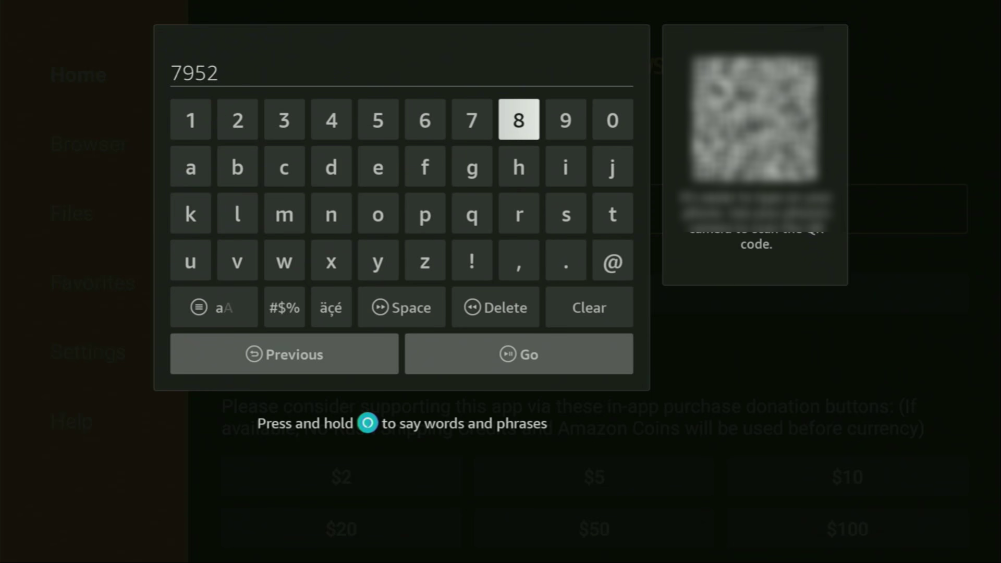
{"action": "key", "text": "Return"}
{"action": "key", "text": "Left"}
{"action": "key", "text": "Left"}
{"action": "key", "text": "Left"}
{"action": "key", "text": "Left"}
{"action": "key", "text": "Left"}
{"action": "key", "text": "Left"}
{"action": "key", "text": "Return"}
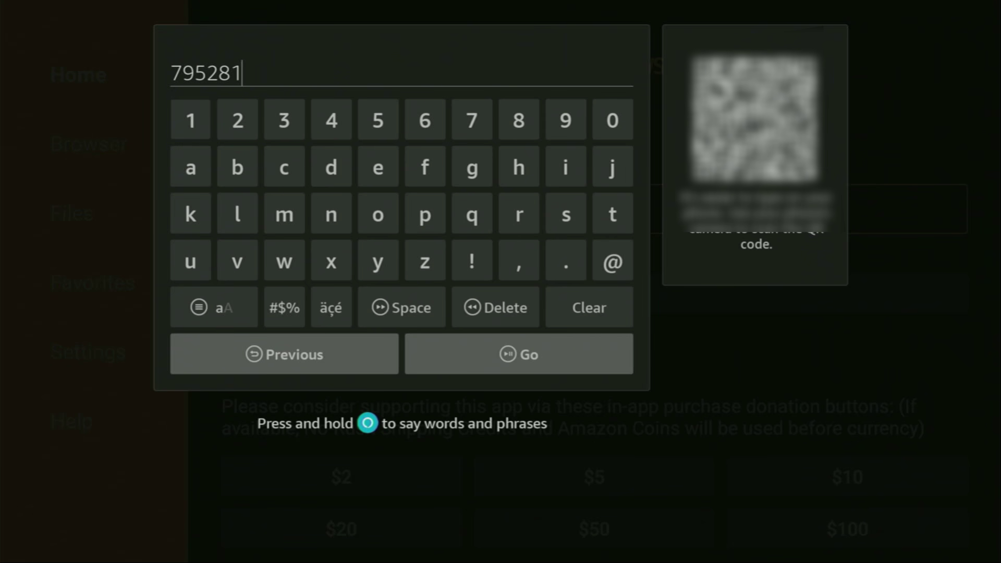
{"action": "key", "text": "Down"}
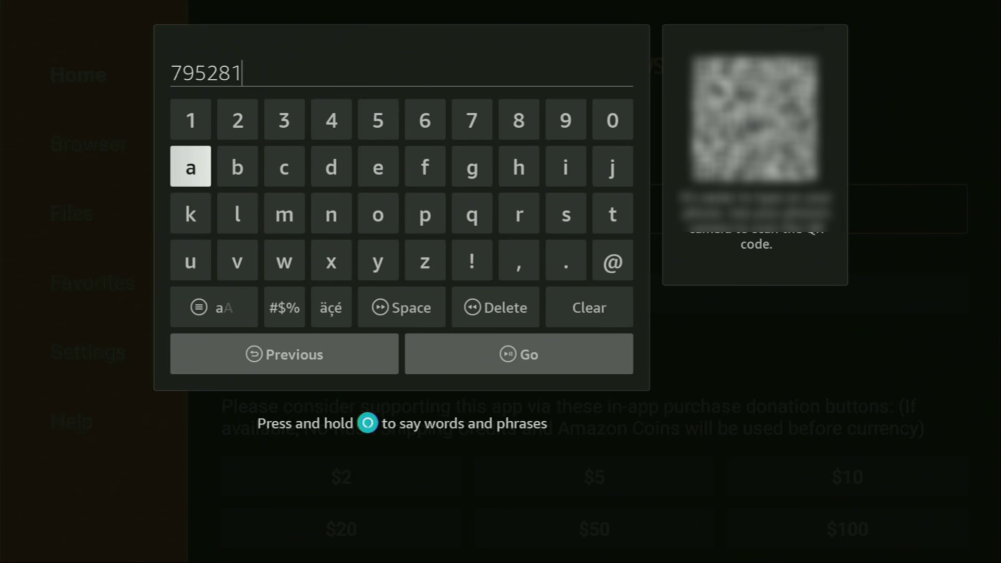
{"action": "key", "text": "Down"}
{"action": "key", "text": "Down"}
{"action": "key", "text": "Down"}
{"action": "key", "text": "Down"}
{"action": "key", "text": "Right"}
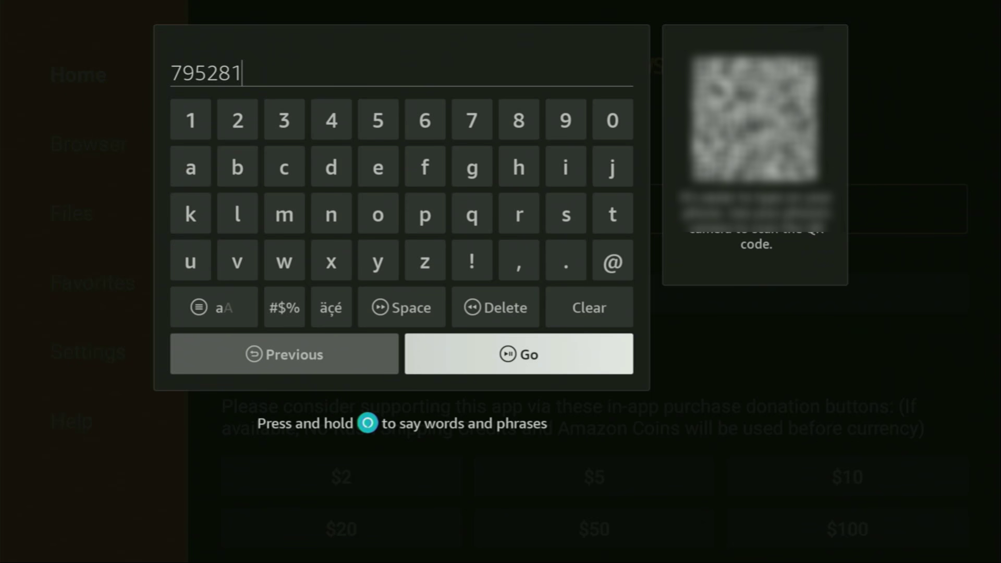
{"action": "key", "text": "Return"}
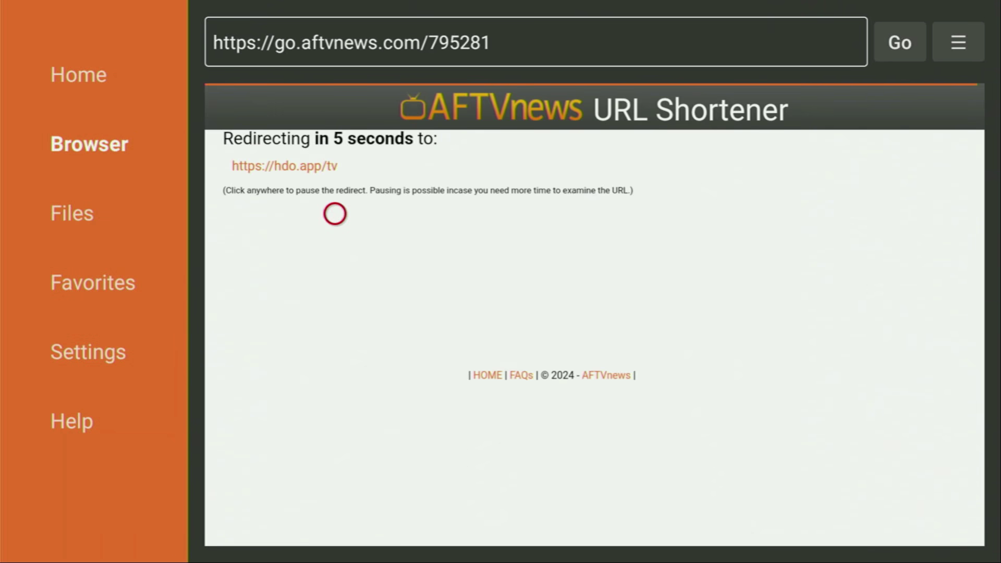
Step: Switch Downloader's browser to Fullscreen Mode so the hdo.app/tv download proceeds
{"action": "key", "text": "Menu"}
{"action": "key", "text": "Down"}
{"action": "key", "text": "Down"}
{"action": "key", "text": "Return"}
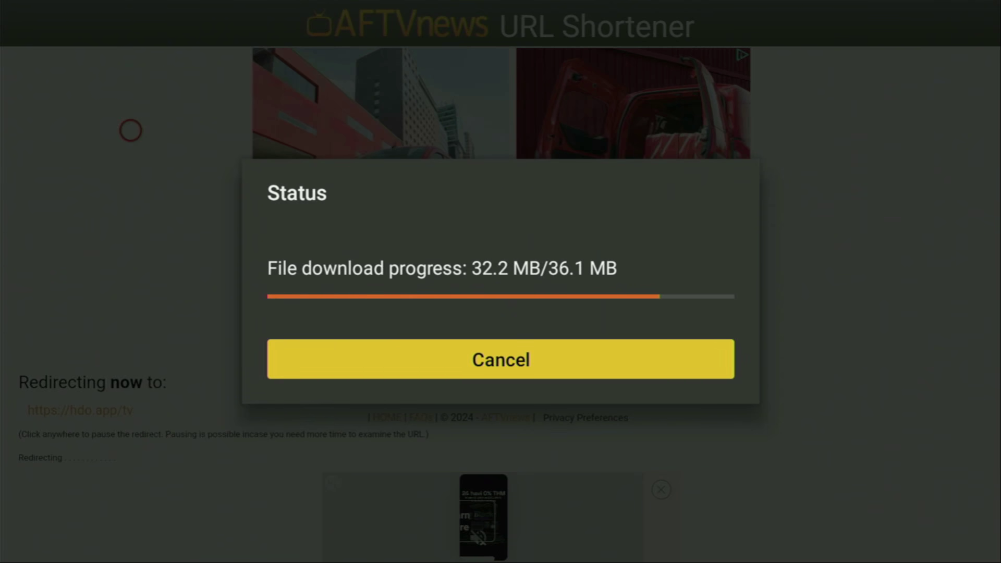
Step: Install the downloaded HDO Box APK and choose Done when installation finishes
{"action": "key", "text": "Return"}
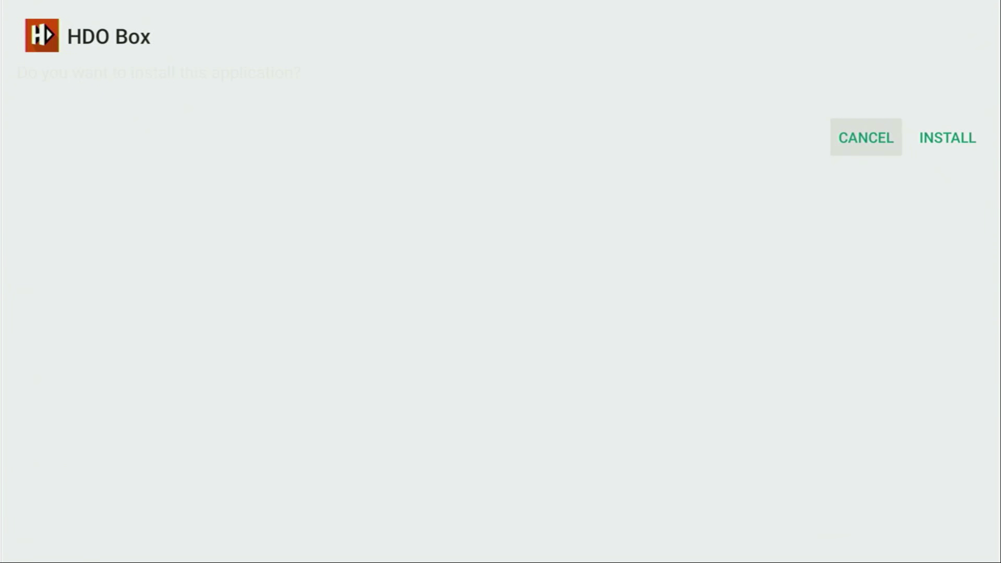
{"action": "key", "text": "Right"}
{"action": "key", "text": "Return"}
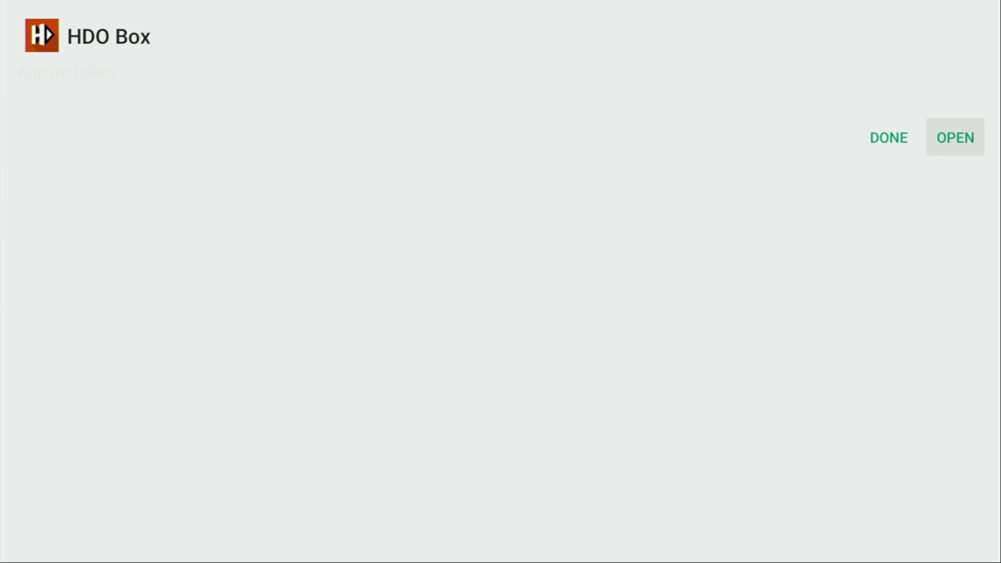
{"action": "key", "text": "Left"}
{"action": "key", "text": "Return"}
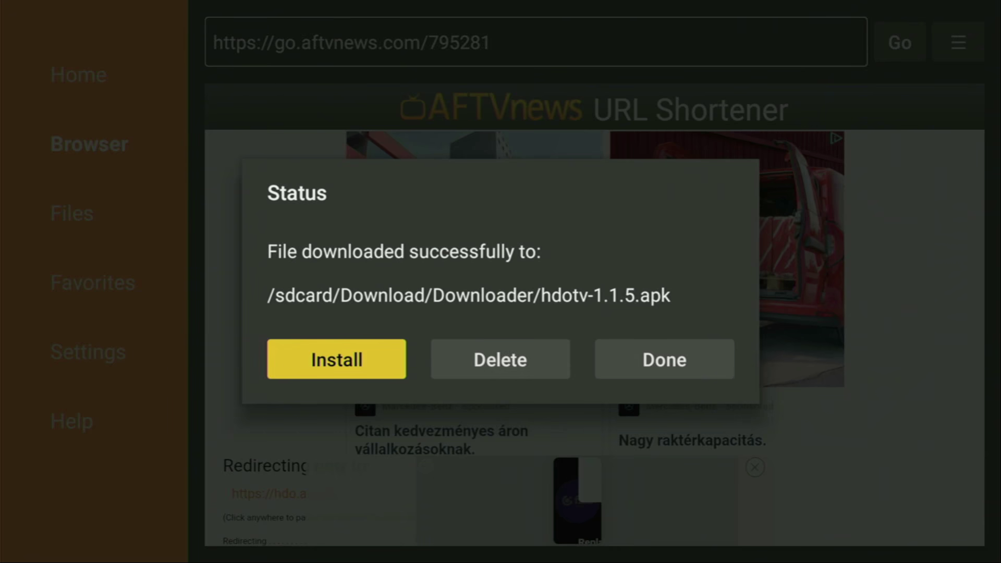
Step: Delete the downloaded hdotv-1.1.5.apk file from Downloader's status dialog
{"action": "key", "text": "Right"}
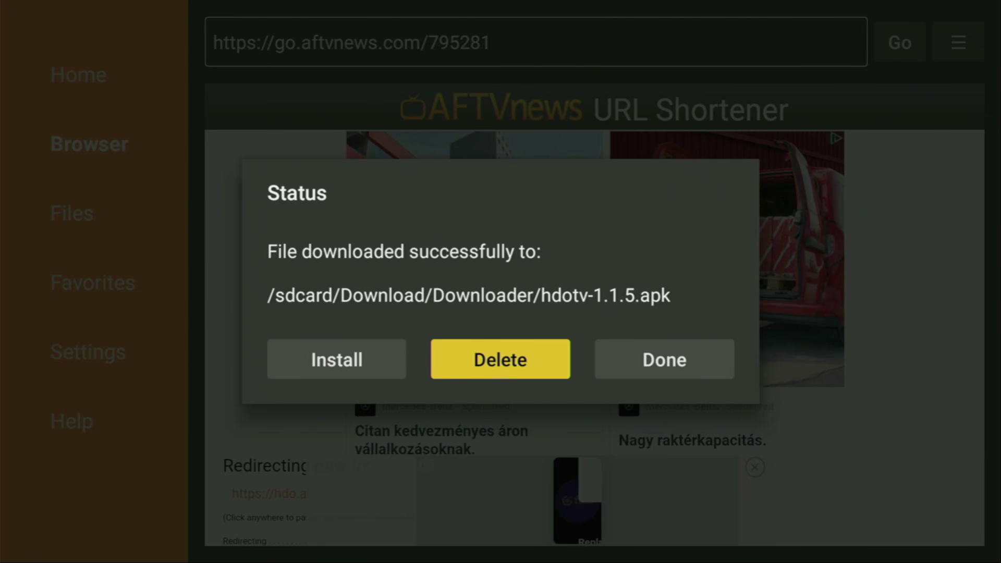
{"action": "key", "text": "Return"}
{"action": "key", "text": "Return"}
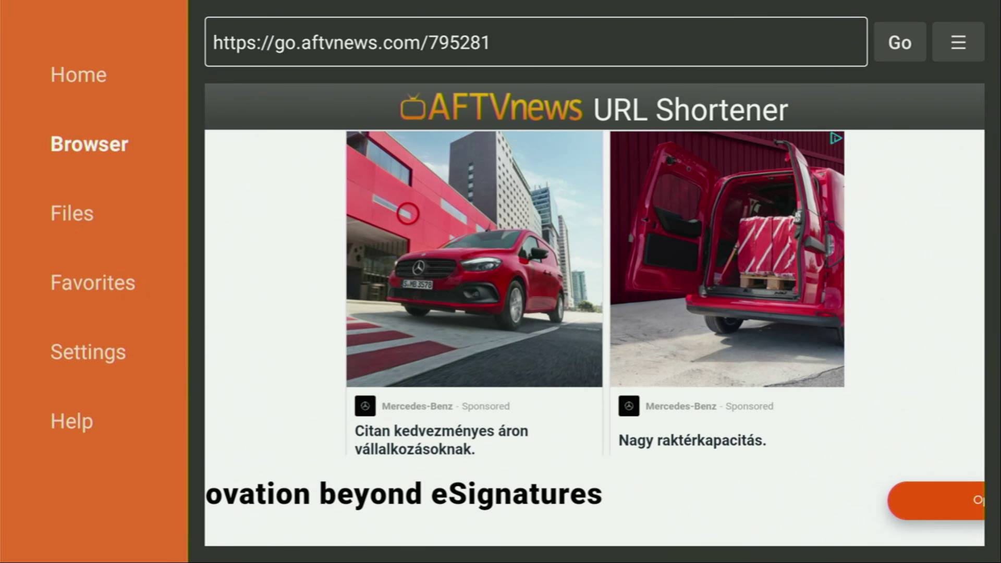
Step: Go to the Fire TV home screen and open Your Apps & Channels
{"action": "key", "text": "Home"}
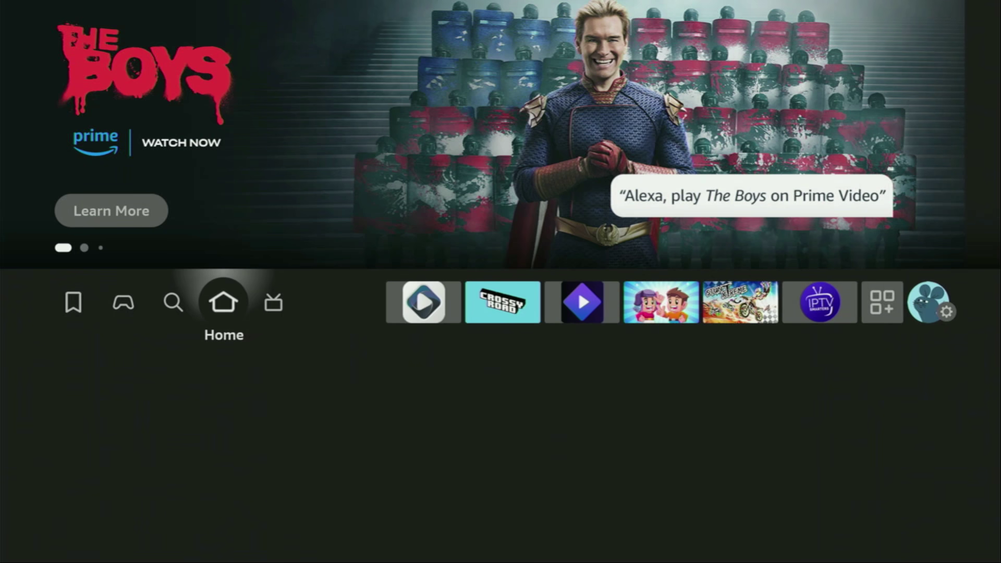
{"action": "key", "text": "Right"}
{"action": "key", "text": "Right"}
{"action": "key", "text": "Right"}
{"action": "key", "text": "Right"}
{"action": "key", "text": "Right"}
{"action": "key", "text": "Right"}
{"action": "key", "text": "Right"}
{"action": "key", "text": "Right"}
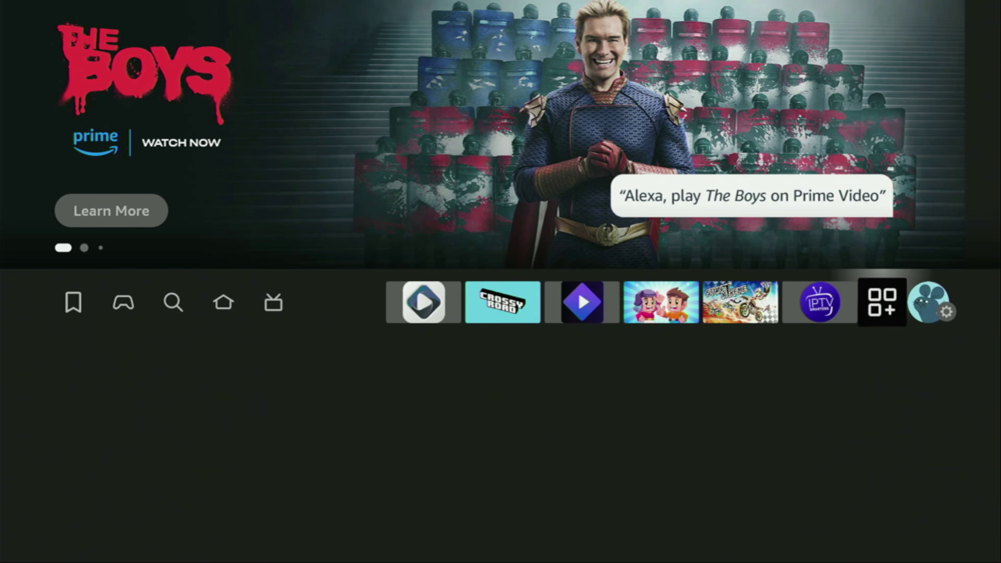
{"action": "key", "text": "Return"}
Step: Move HDO Box to the front of the apps grid, ahead of NordVPN and the rest
{"action": "key", "text": "Down"}
{"action": "key", "text": "Down"}
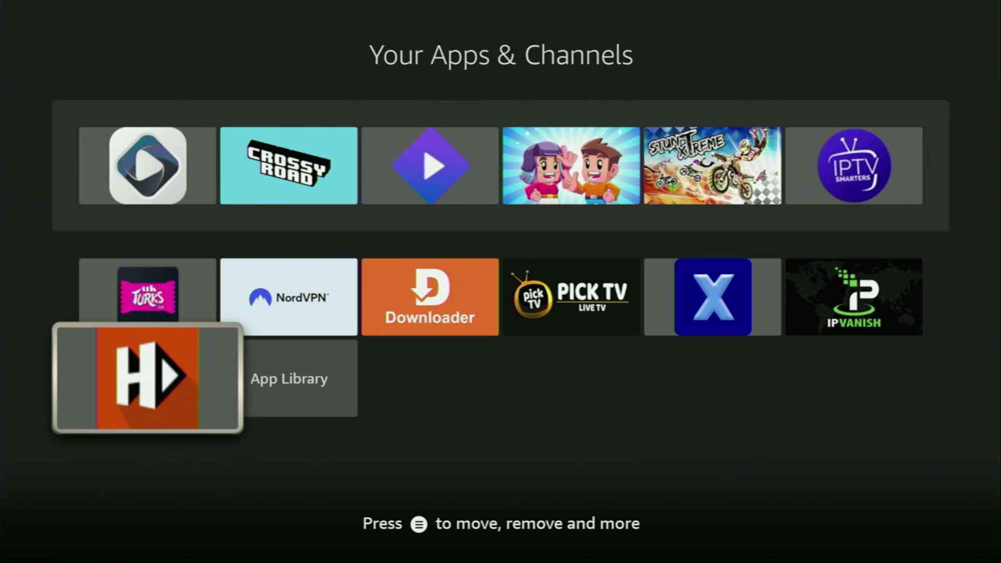
{"action": "key", "text": "Menu"}
{"action": "key", "text": "Down"}
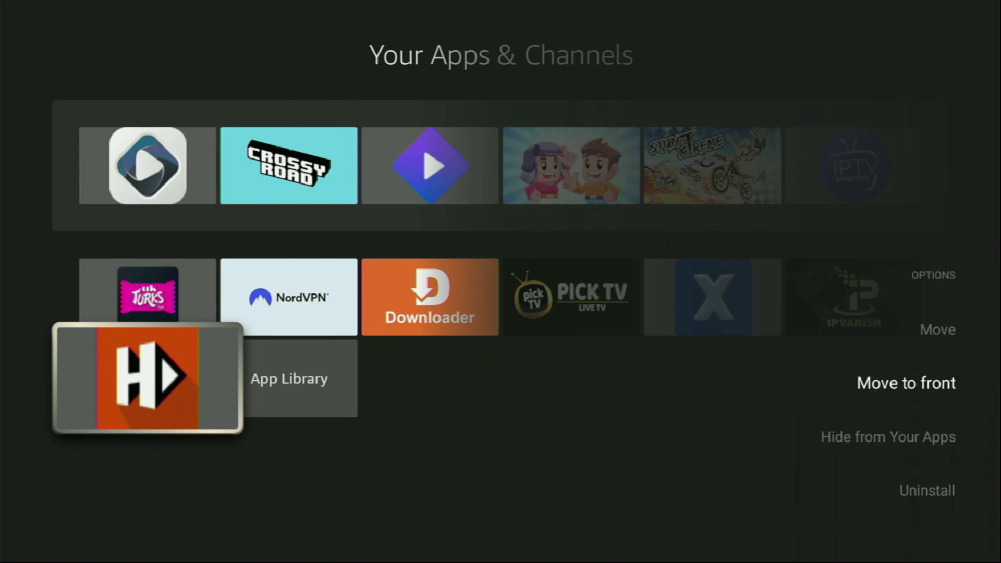
{"action": "key", "text": "Return"}
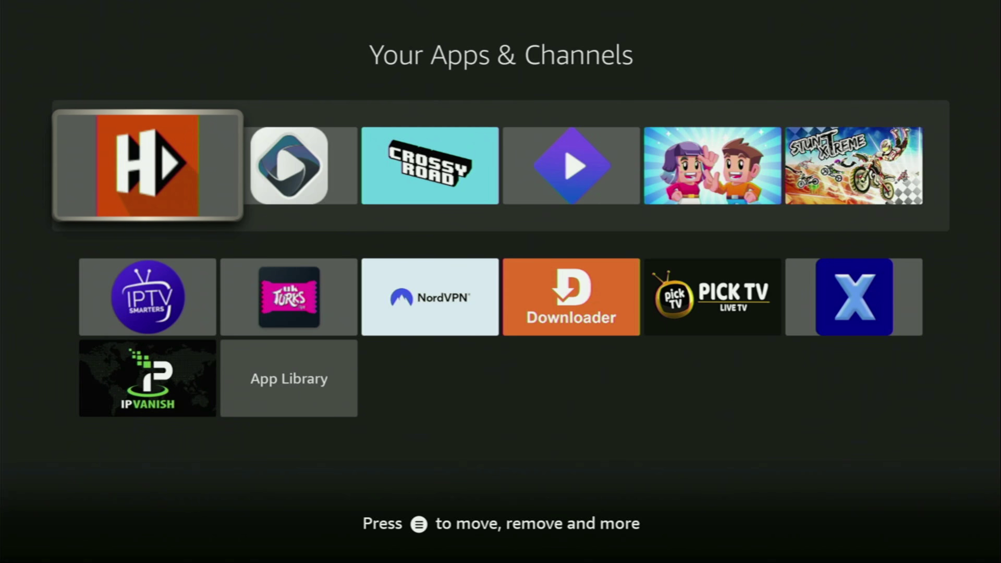
{"action": "key", "text": "Down"}
{"action": "key", "text": "Right"}
{"action": "key", "text": "Right"}
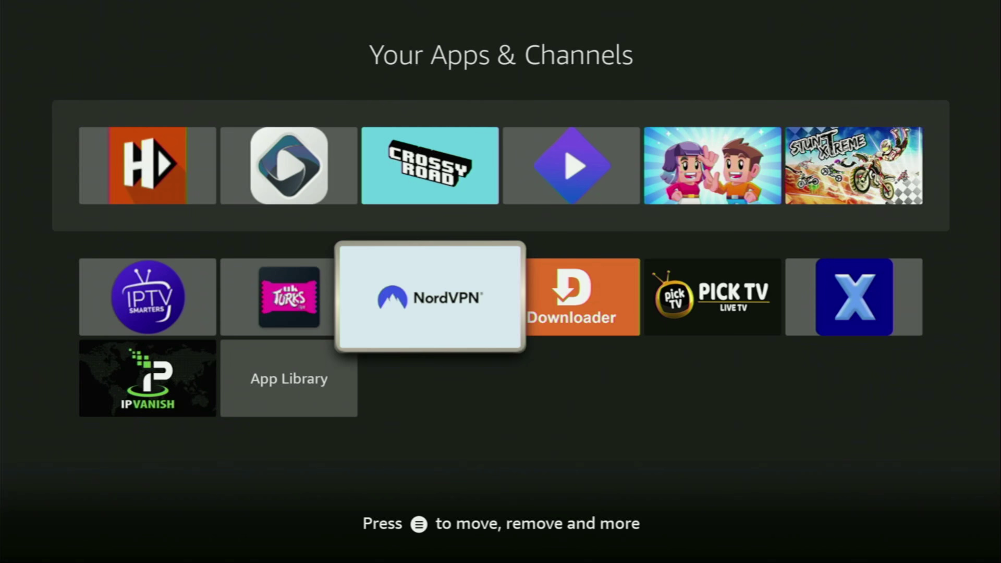